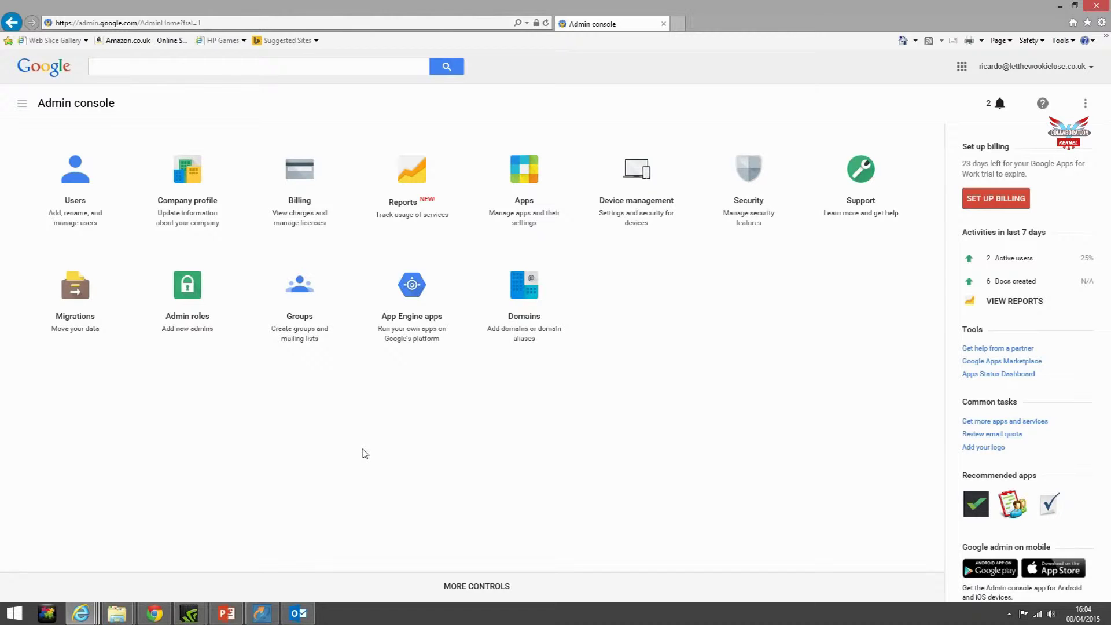
Step: Open the Users list from the Admin console home page
left_click(83, 176)
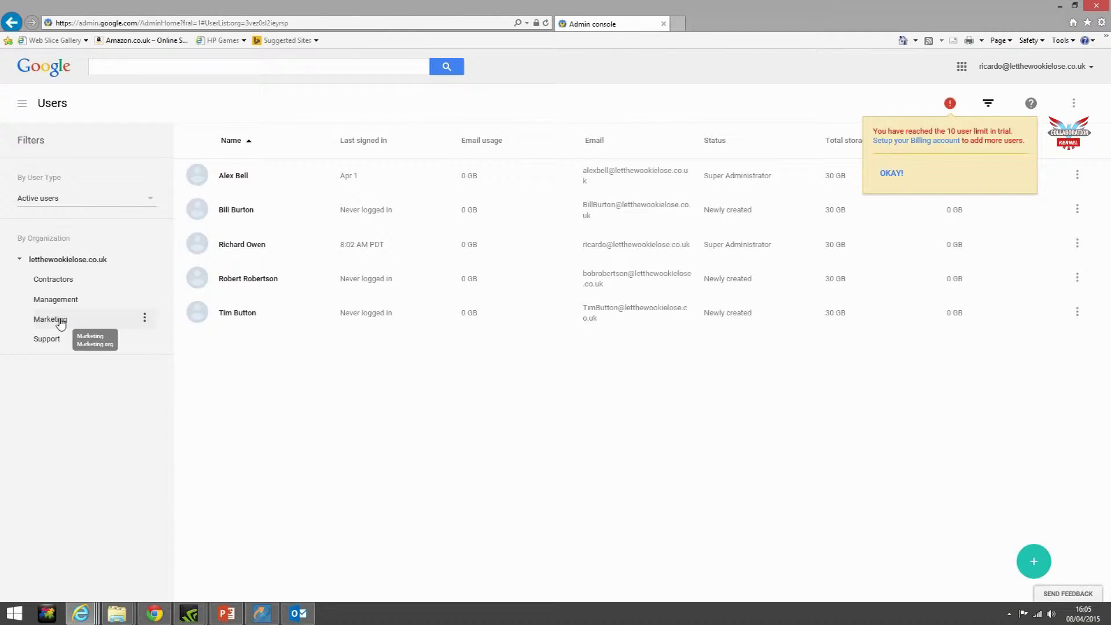
Step: Dismiss the user-limit notice, confirm Contractors has no users, then list all five domain users again
left_click(77, 258)
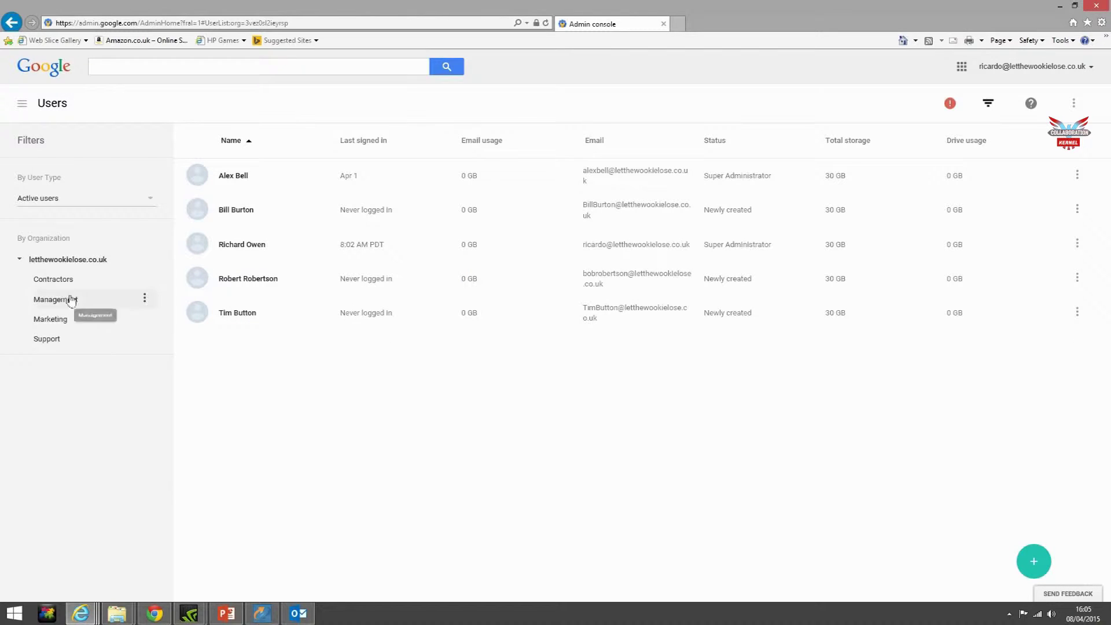
left_click(59, 280)
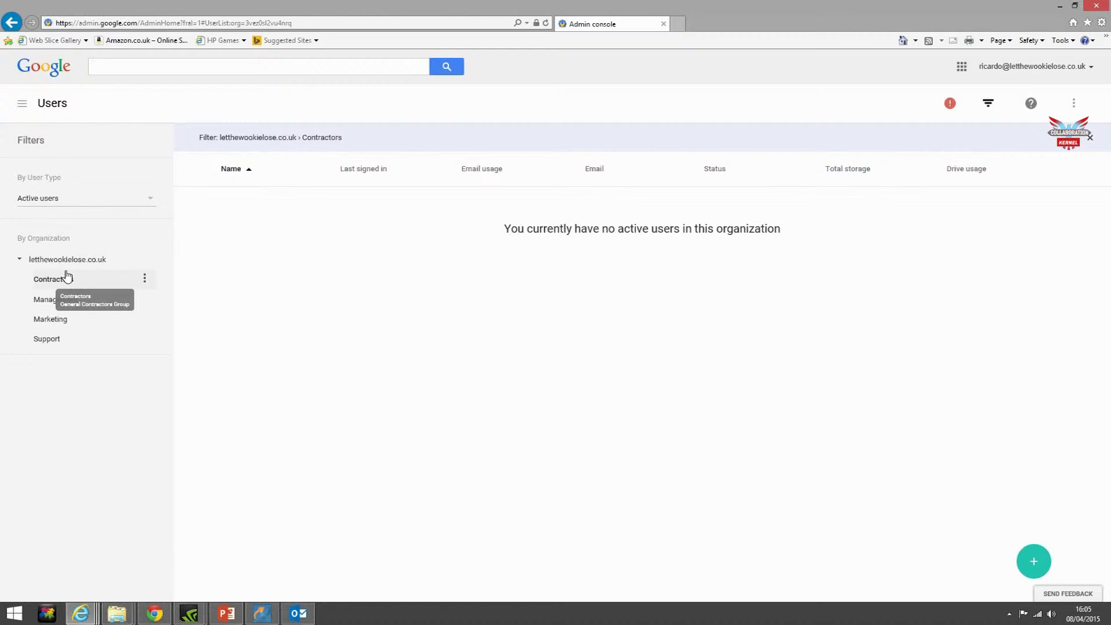
left_click(68, 267)
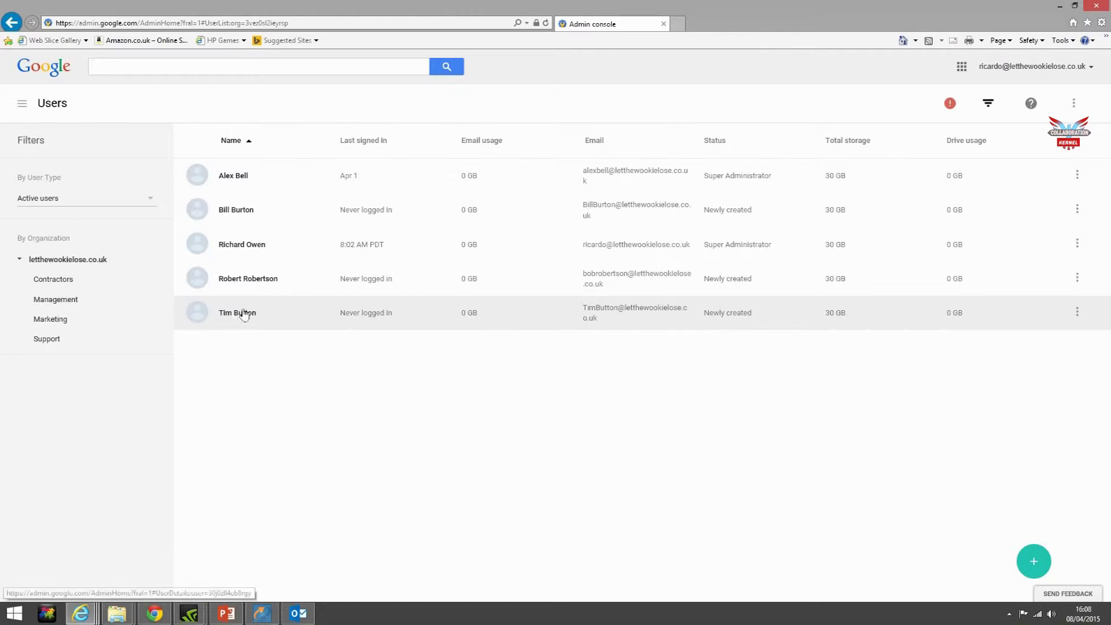
Step: Move the last listed user into the Contractors organization and return to the user list
left_click(242, 316)
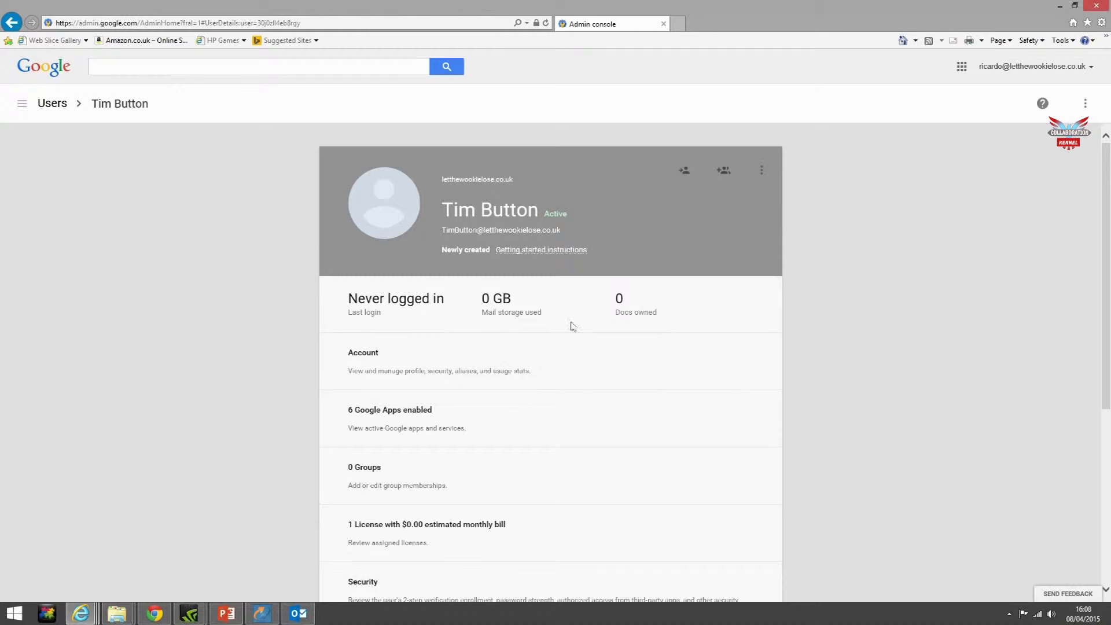
left_click(686, 172)
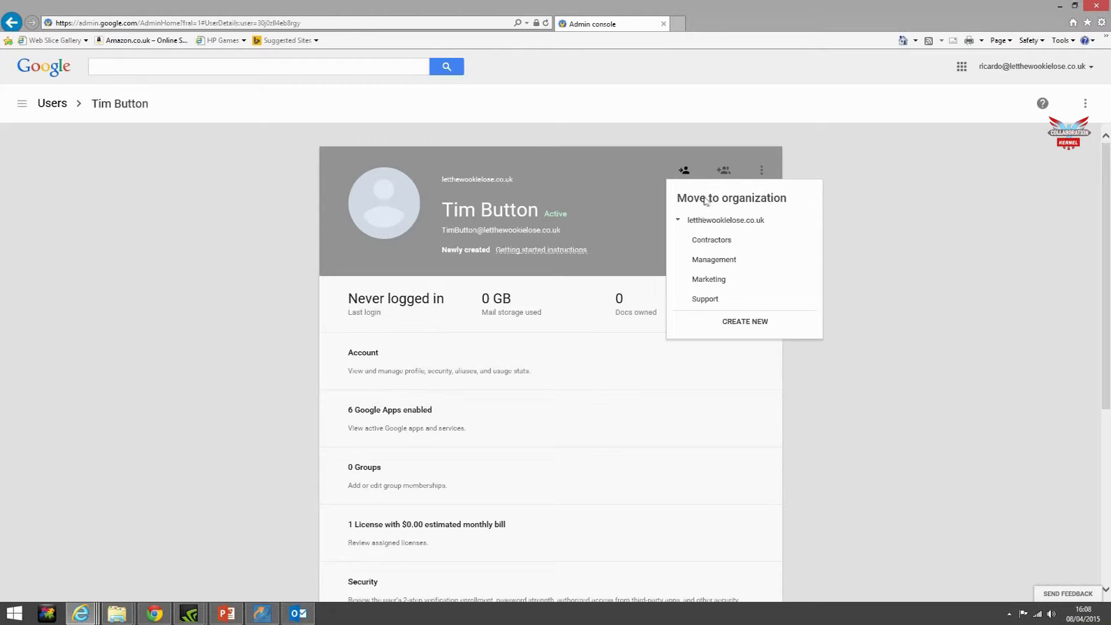
left_click(709, 241)
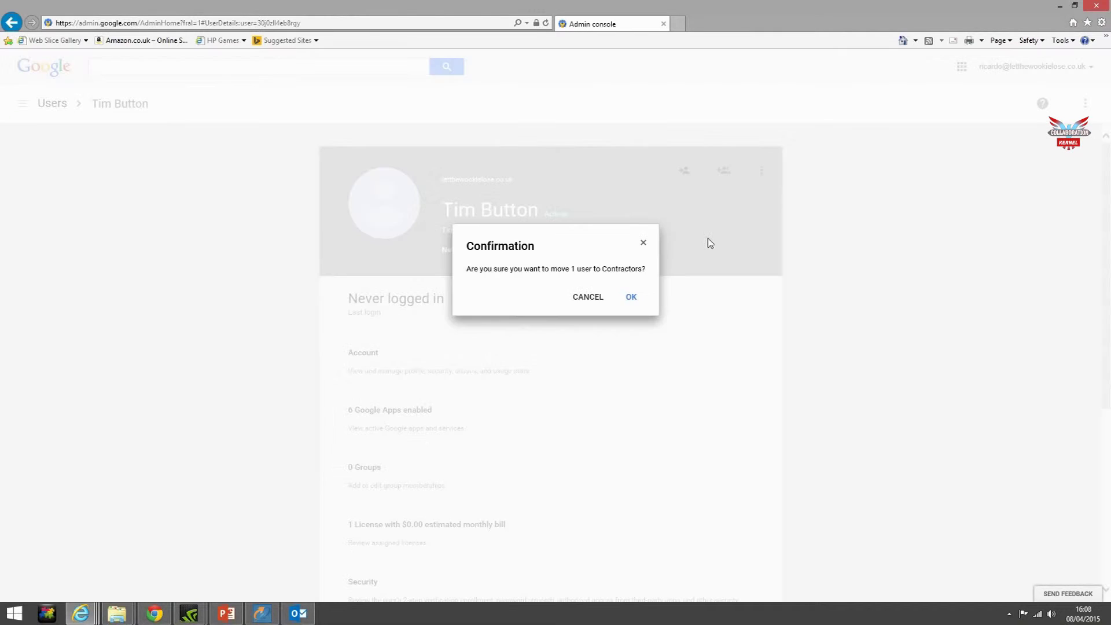
left_click(631, 298)
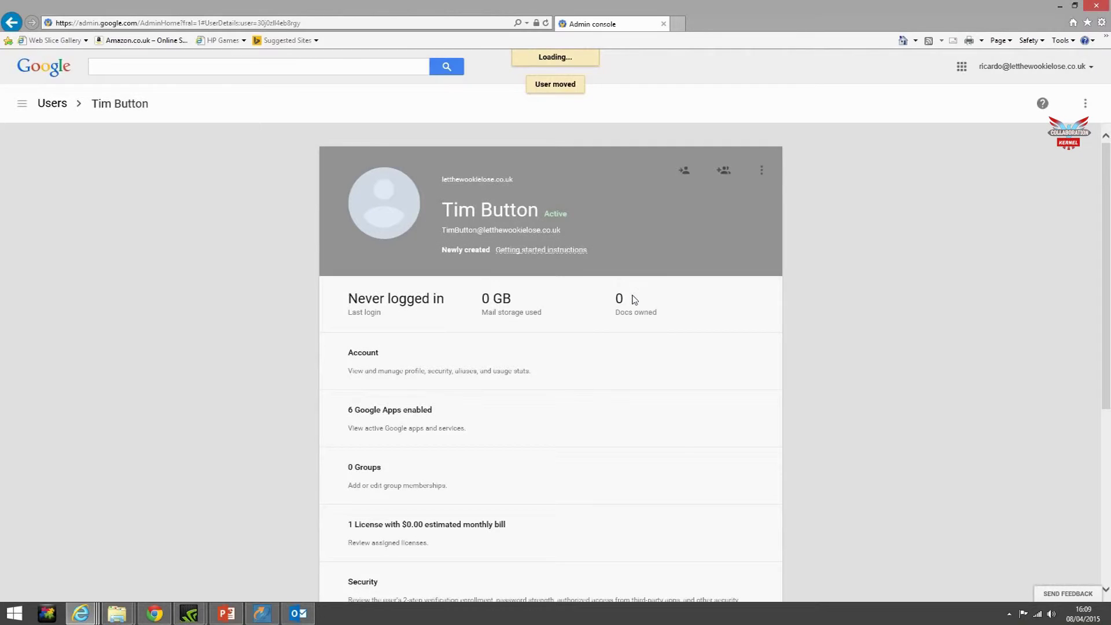
left_click(65, 108)
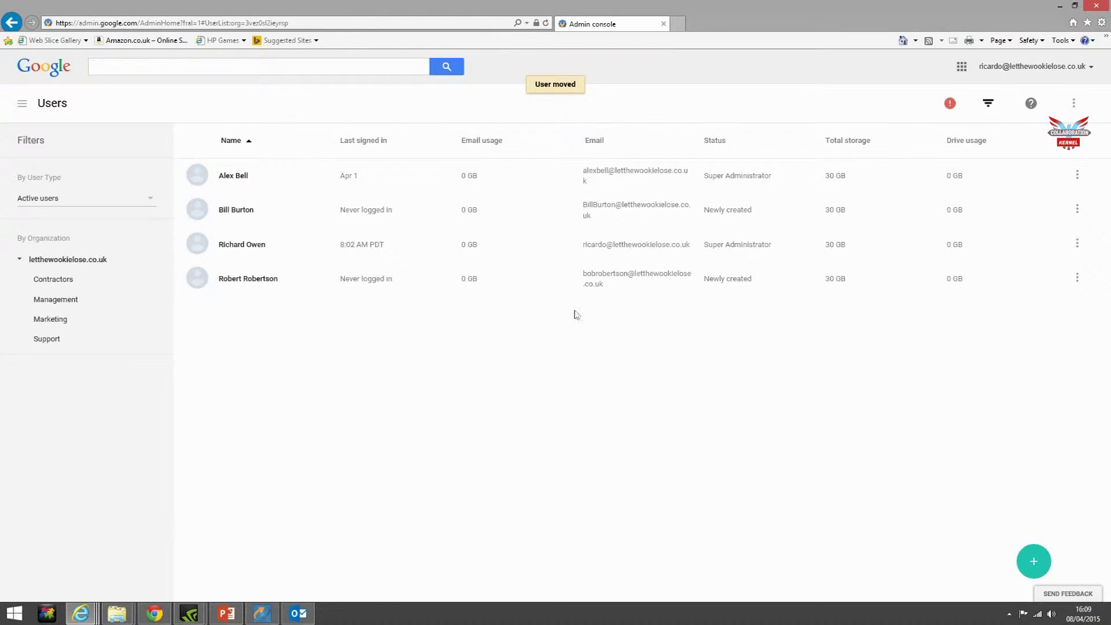
Step: Filter the user list to Contractors, showing the moved user as its only member
left_click(47, 281)
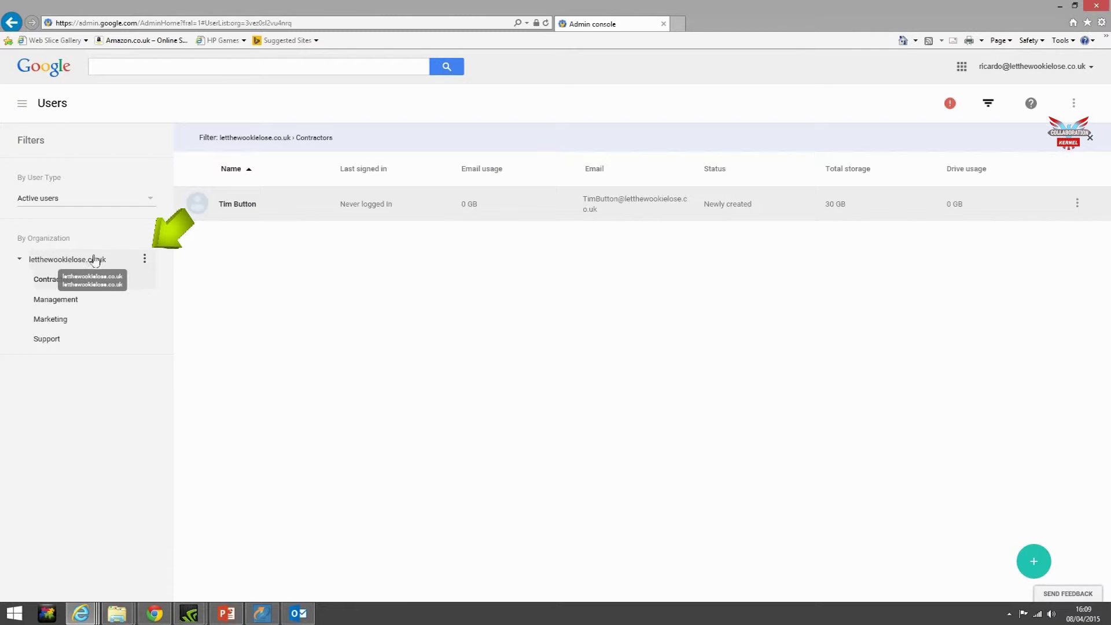
Step: Add a domain sub-organization named Bakery with description 'C&D Cakes Bakery OU'
left_click(145, 259)
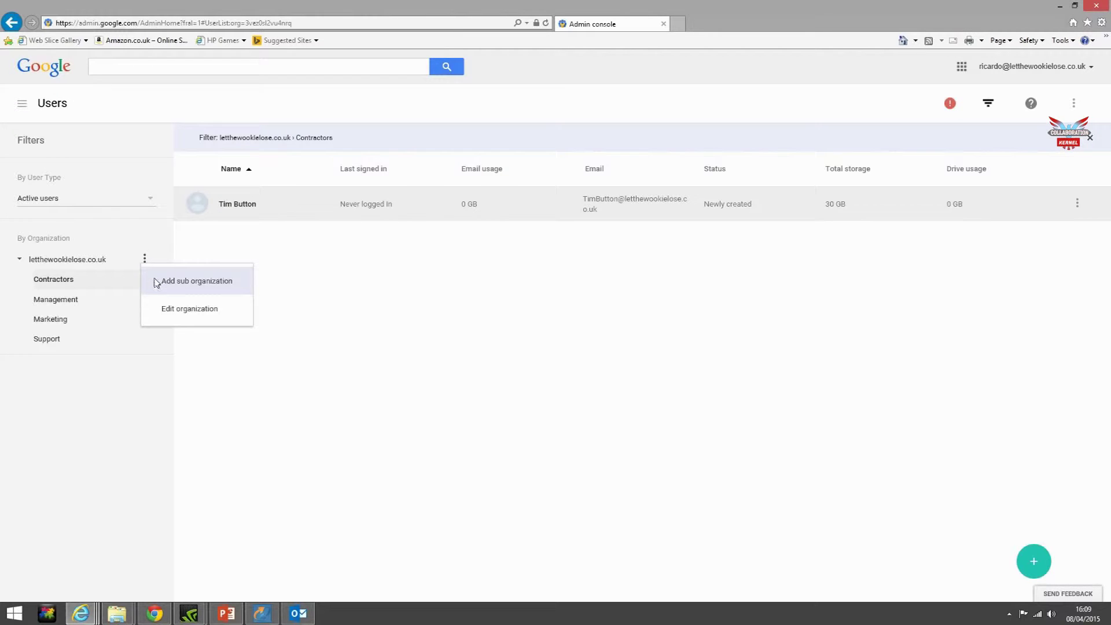
left_click(157, 286)
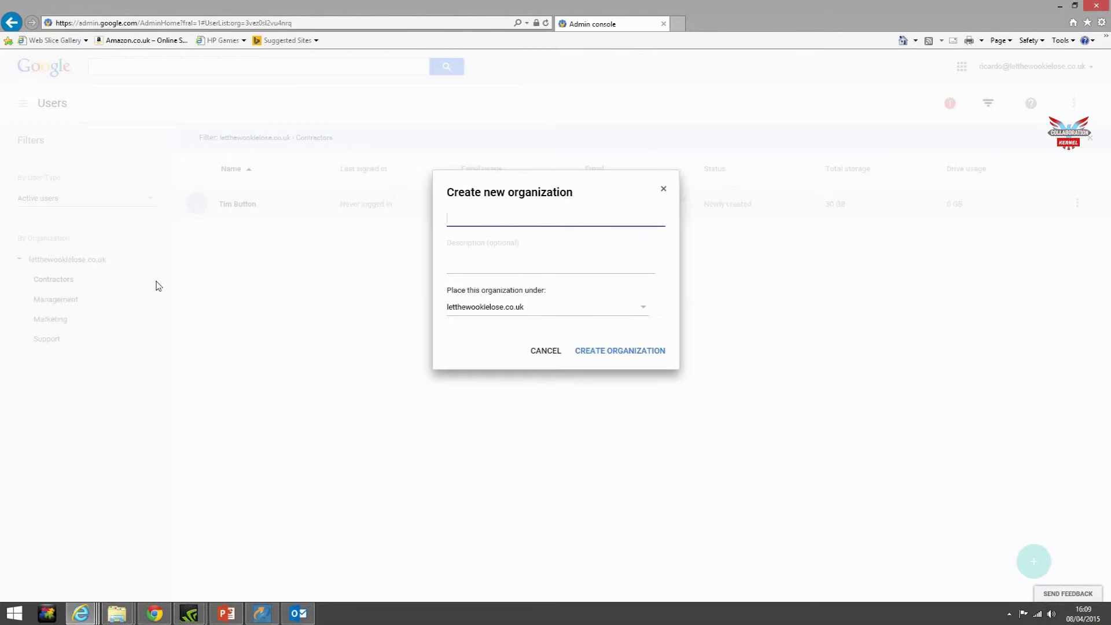
type("Bakery")
key("Tab")
type("C")
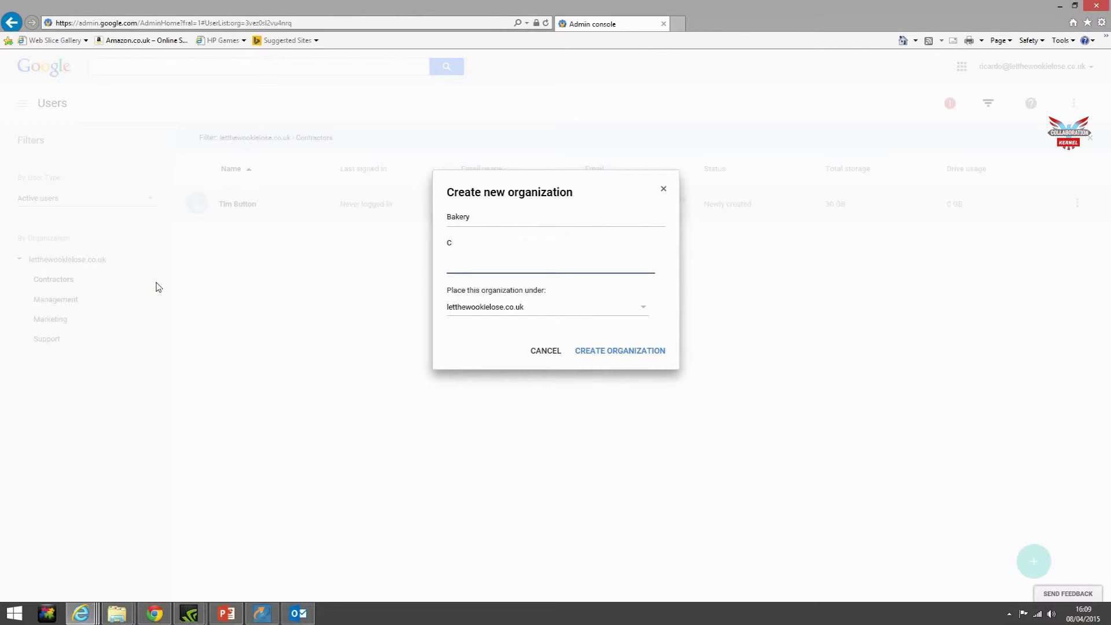
key("BackSpace")
type("C&D Cakes Bakery OU")
Step: Keep letthewookielose.co.uk as Bakery's parent and create the organization
left_click(644, 312)
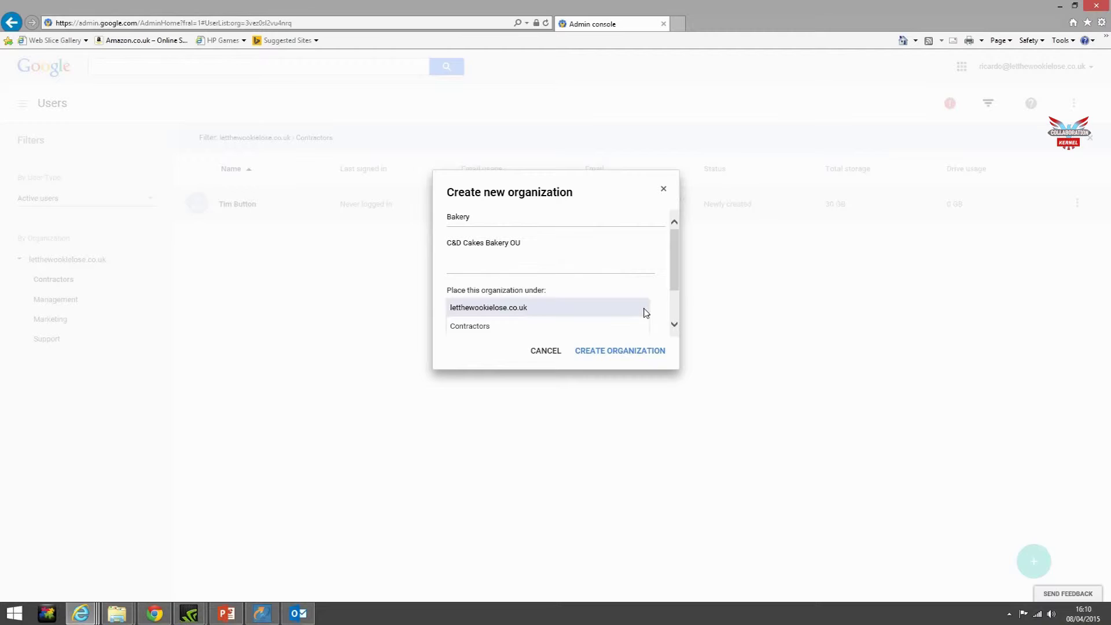
scroll(625, 325, "down", 1)
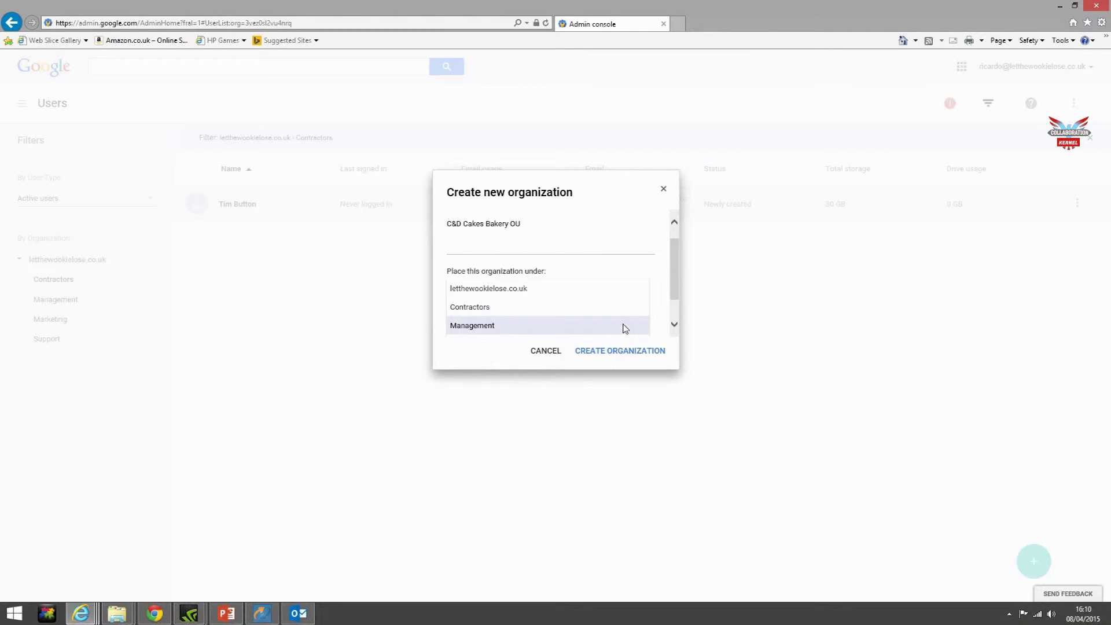
scroll(625, 328, "down", 1)
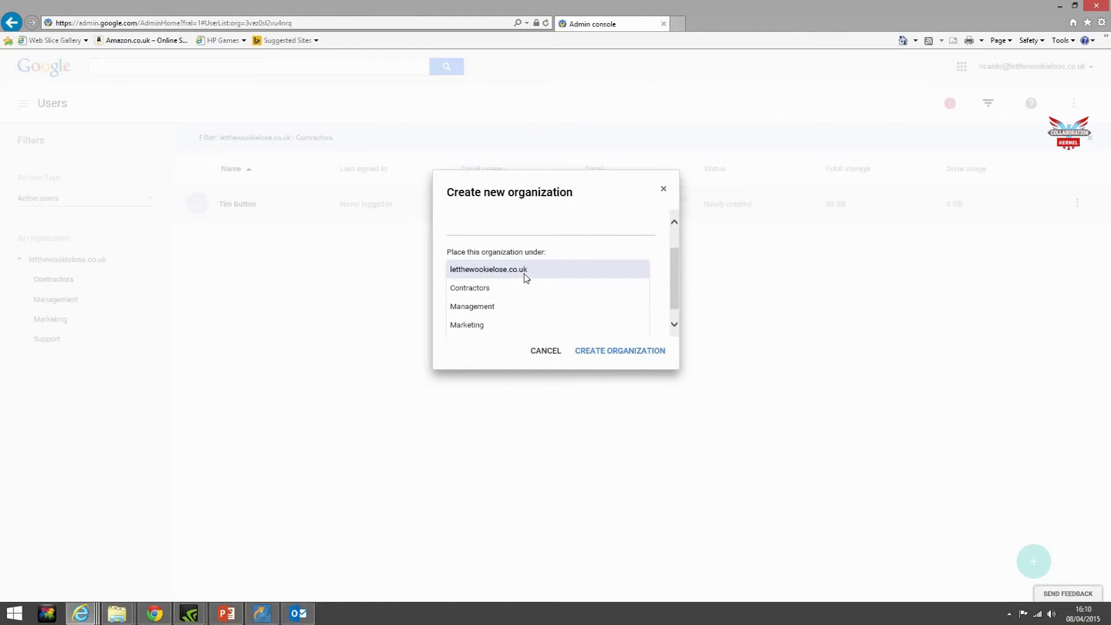
left_click(525, 277)
left_click(620, 352)
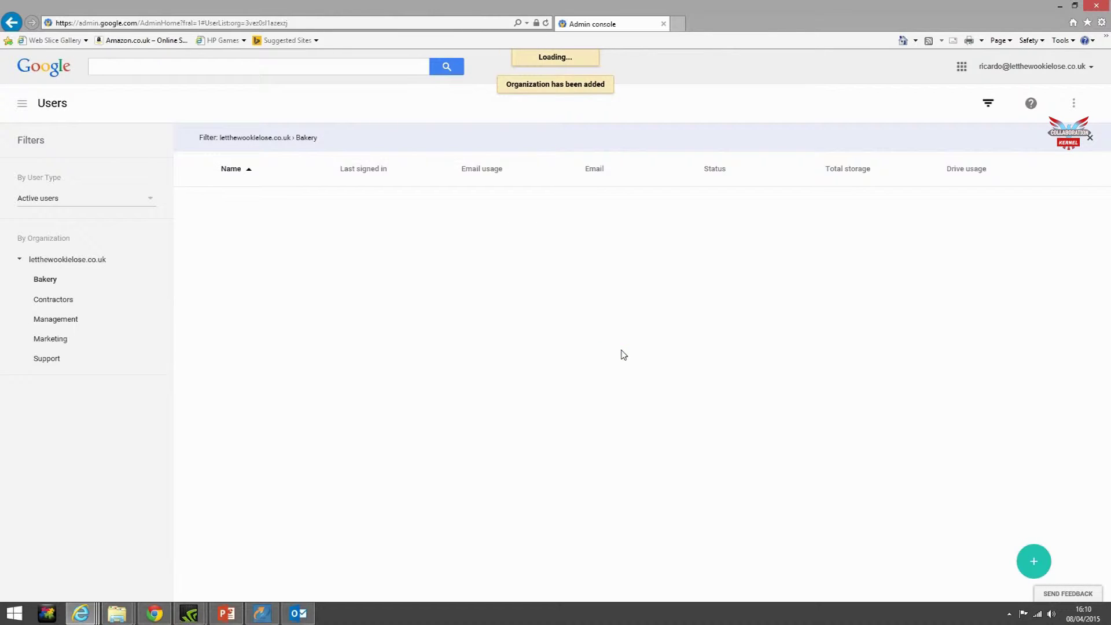
Step: Move the second user in the domain list into Bakery and return to the user list
left_click(87, 266)
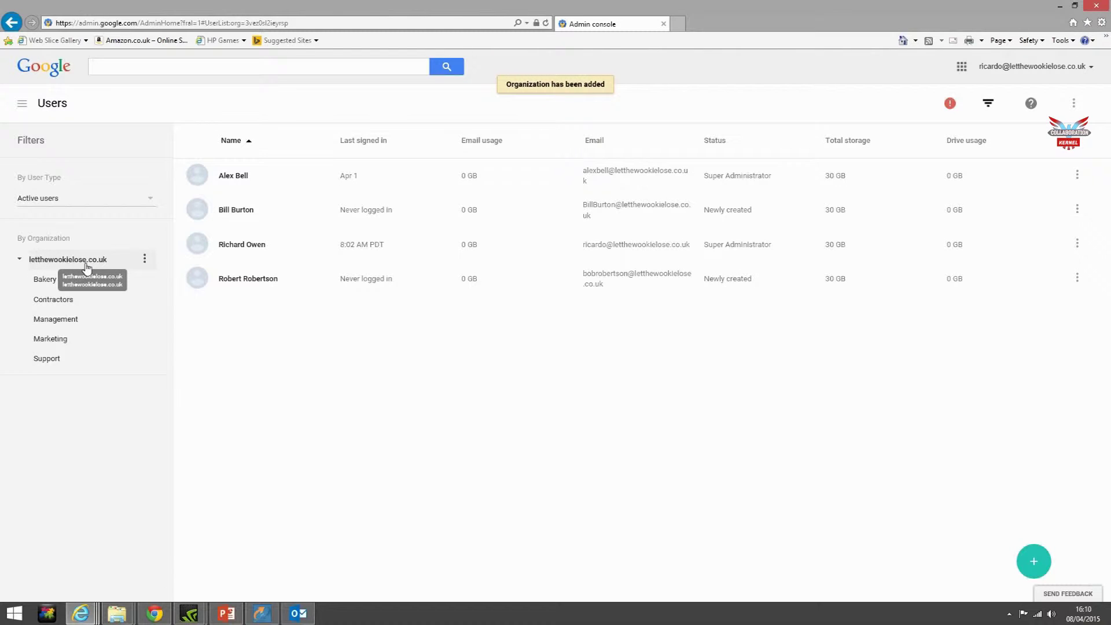
left_click(237, 213)
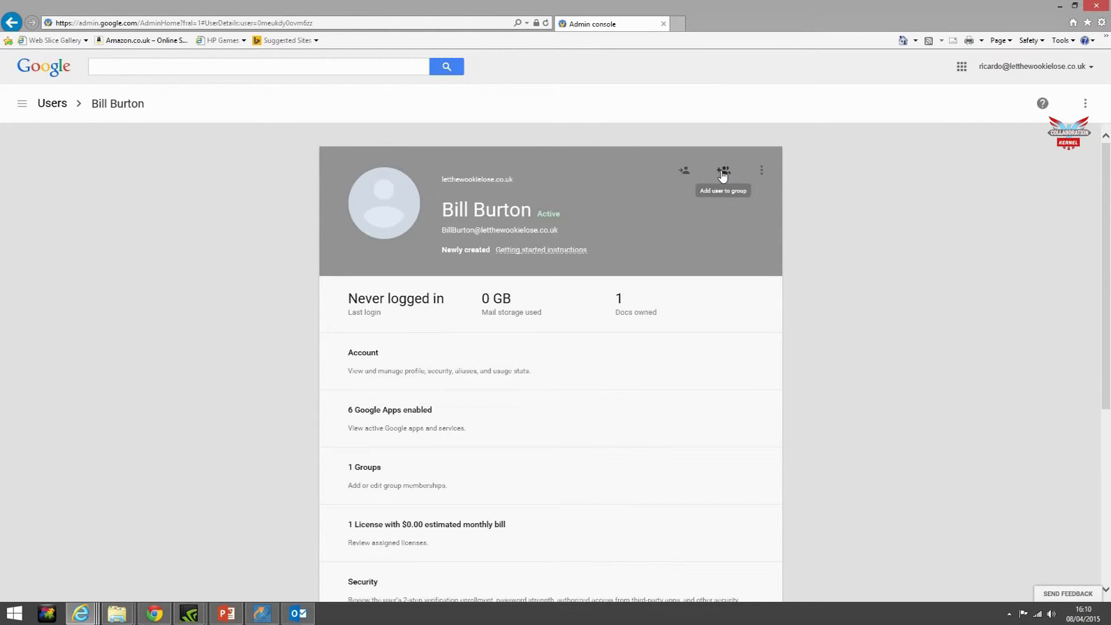
left_click(682, 172)
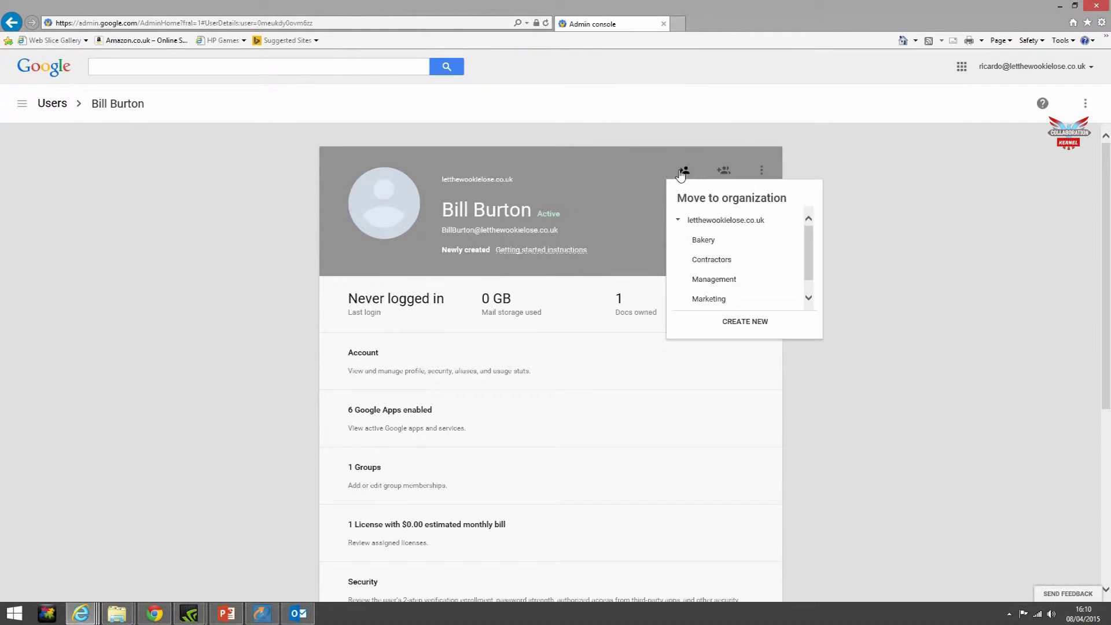
left_click(710, 240)
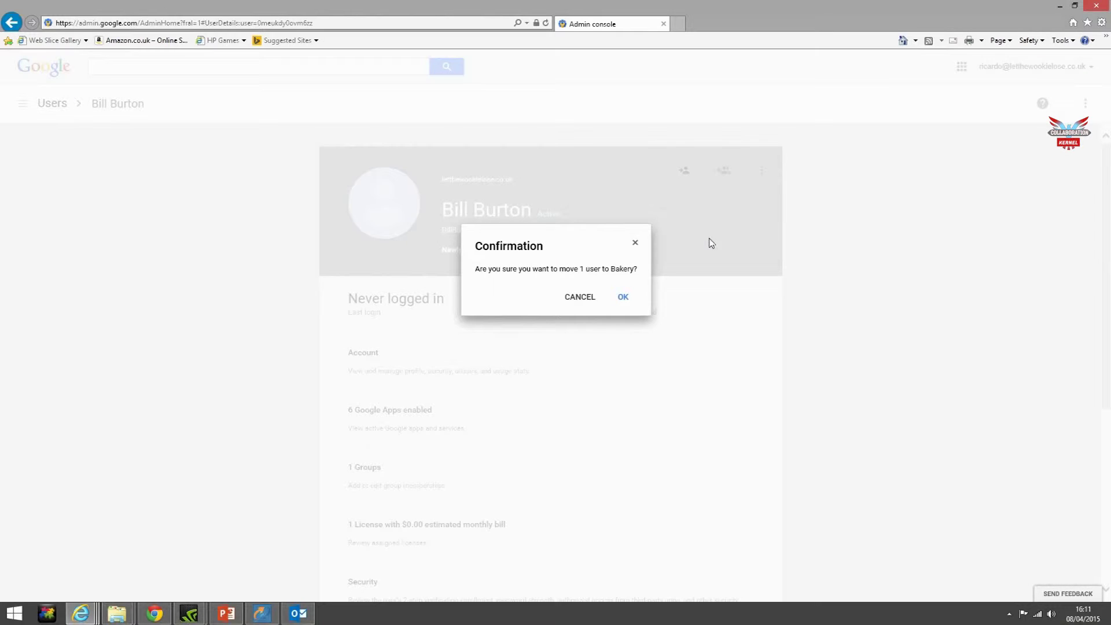
left_click(627, 299)
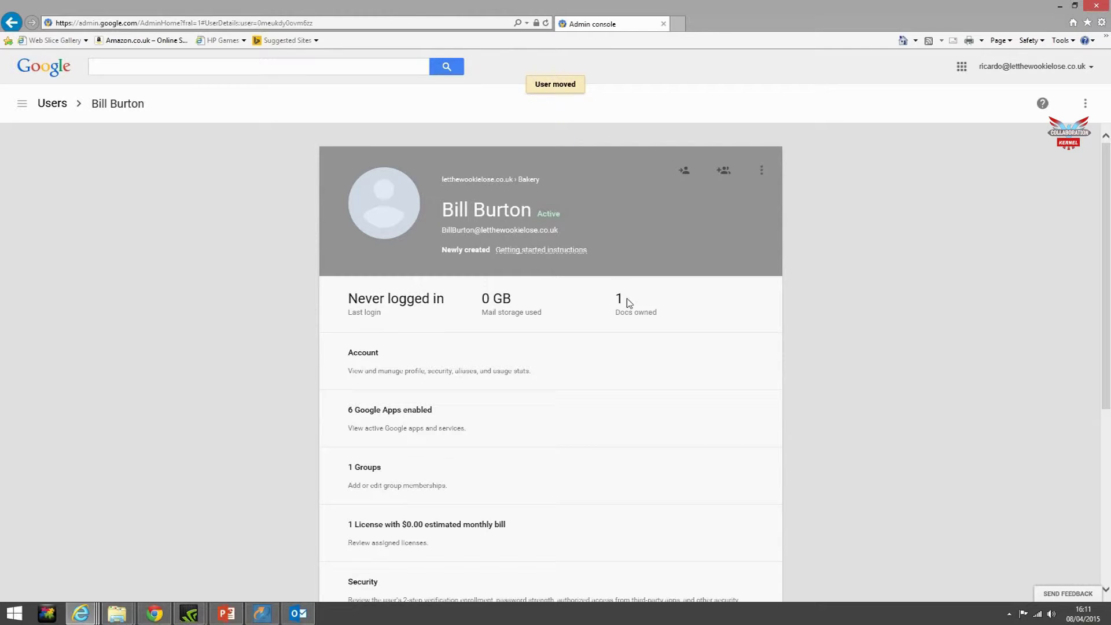
left_click(56, 105)
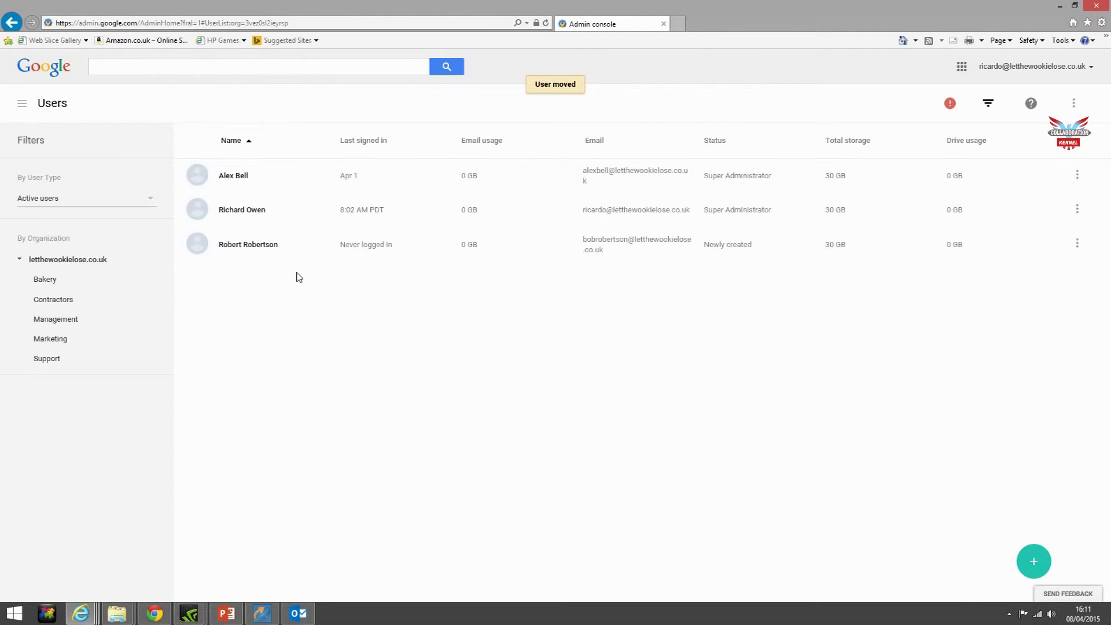
Step: Filter users to Bakery, showing its one member, and bring up Bakery's actions menu
left_click(63, 281)
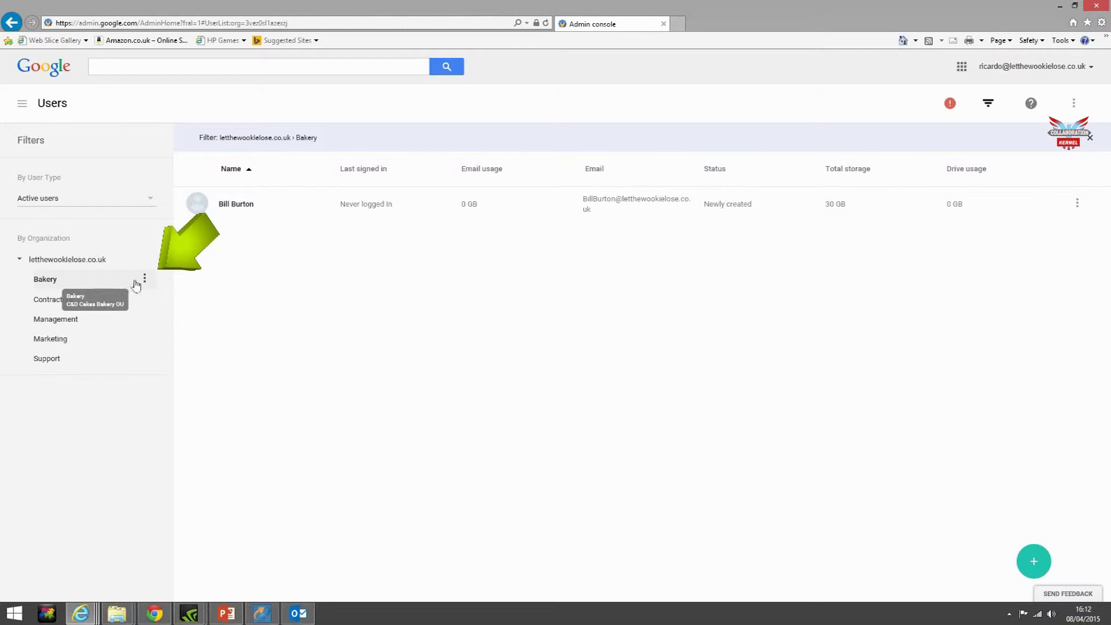
left_click(145, 279)
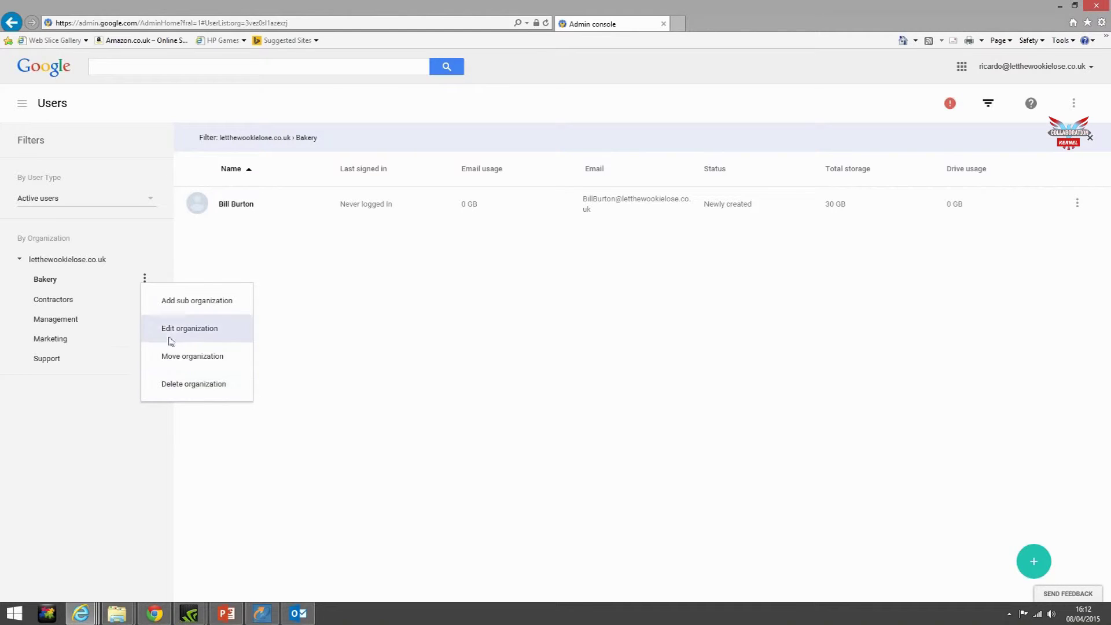
Step: Add sub-organization 'Flour Delivery' under Bakery with description 'Flour Delivery OU'
left_click(177, 303)
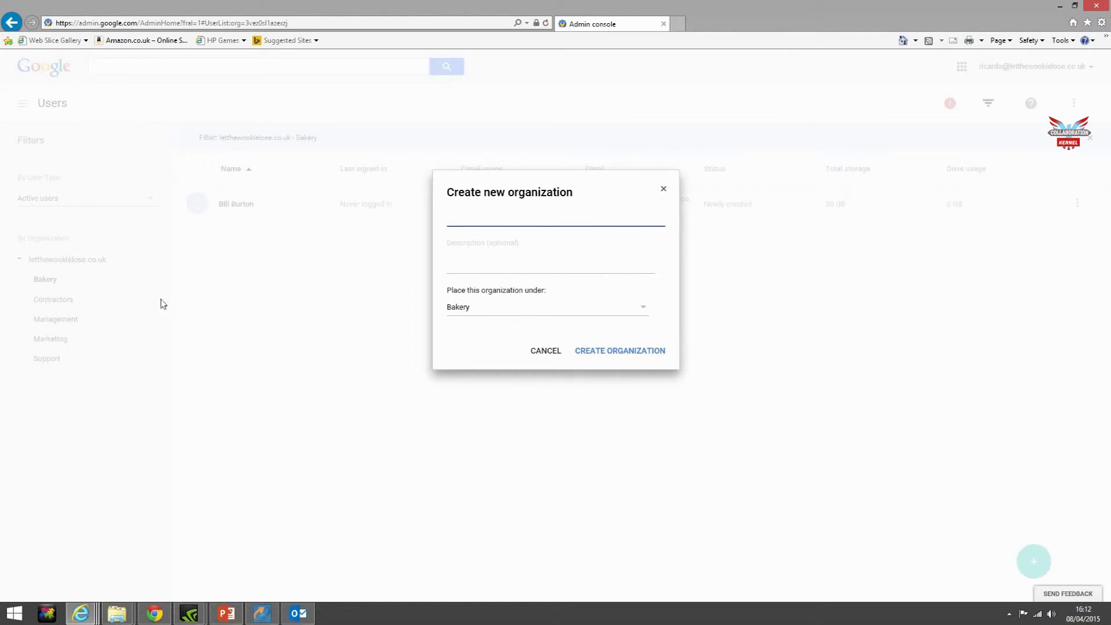
type("Flour")
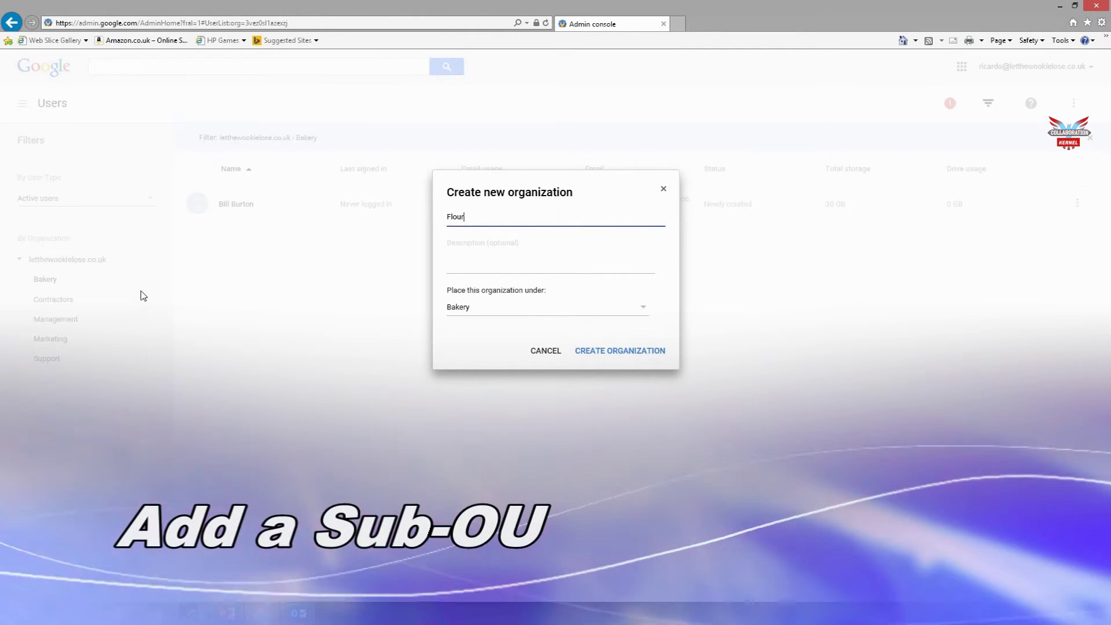
type(" Delivery")
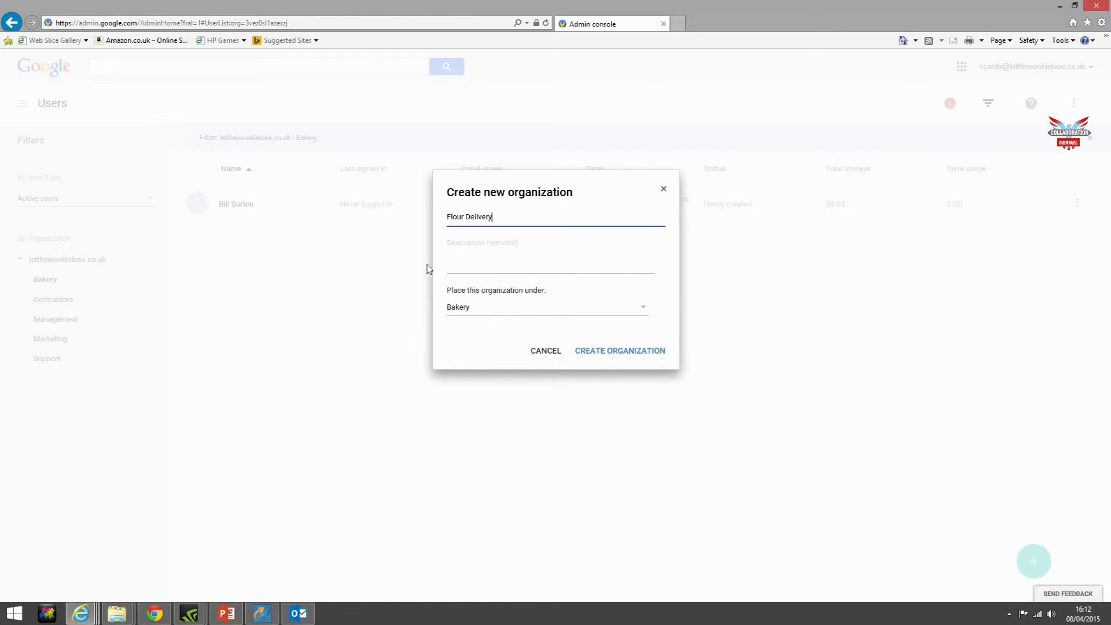
left_click(461, 244)
type("Flour")
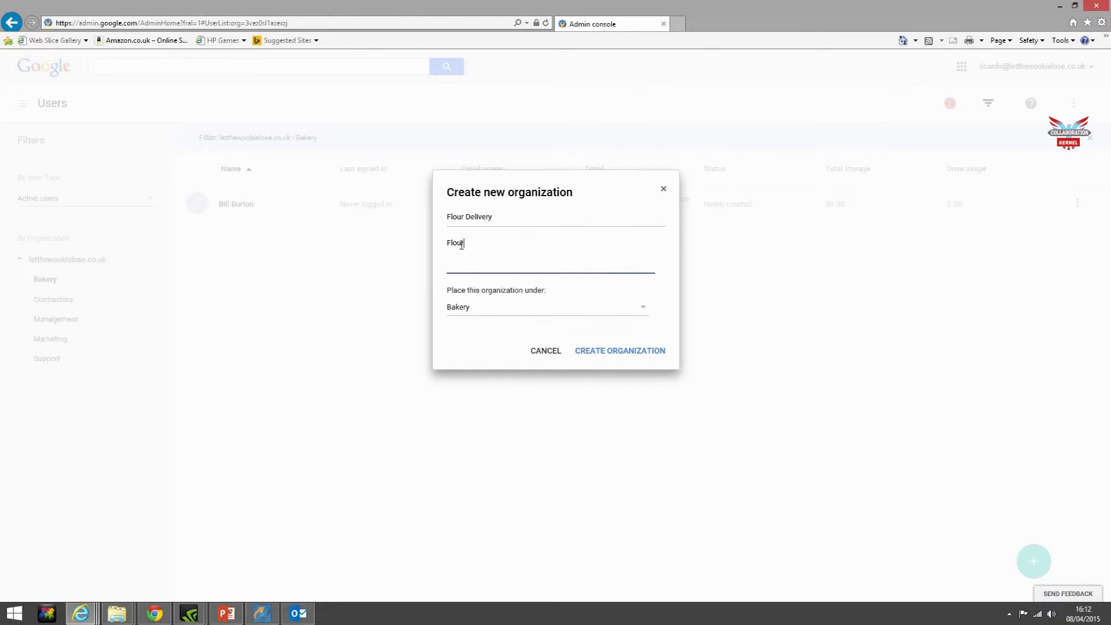
type(" Delivery OU")
left_click(644, 309)
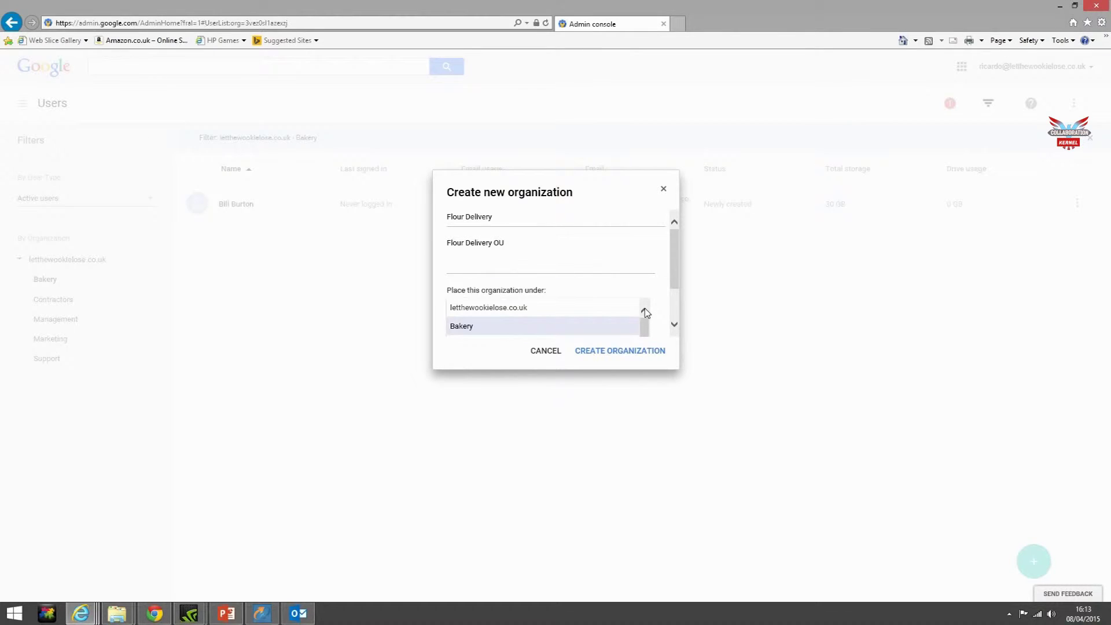
left_click(620, 325)
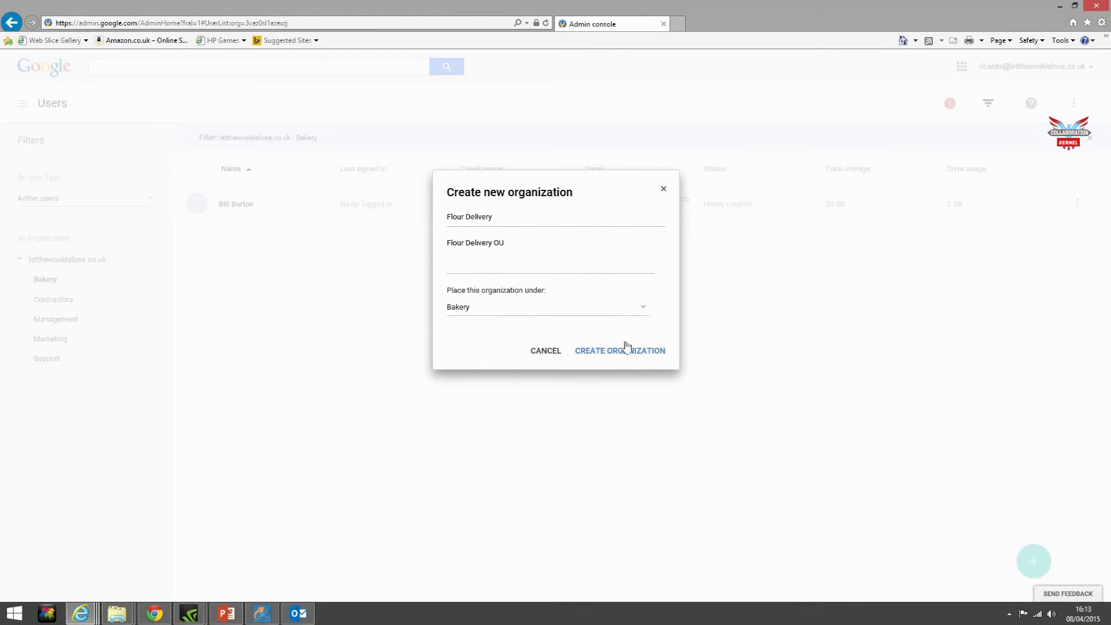
left_click(633, 355)
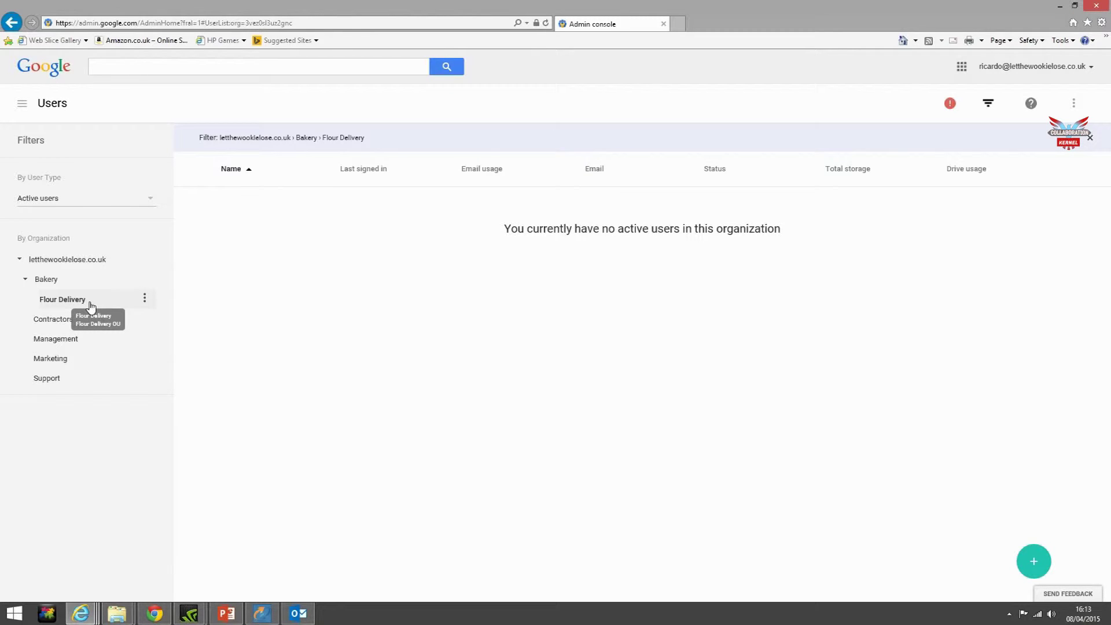
Step: Filter back to Bakery's single member and bring up the Bakery organization's options menu
left_click(145, 299)
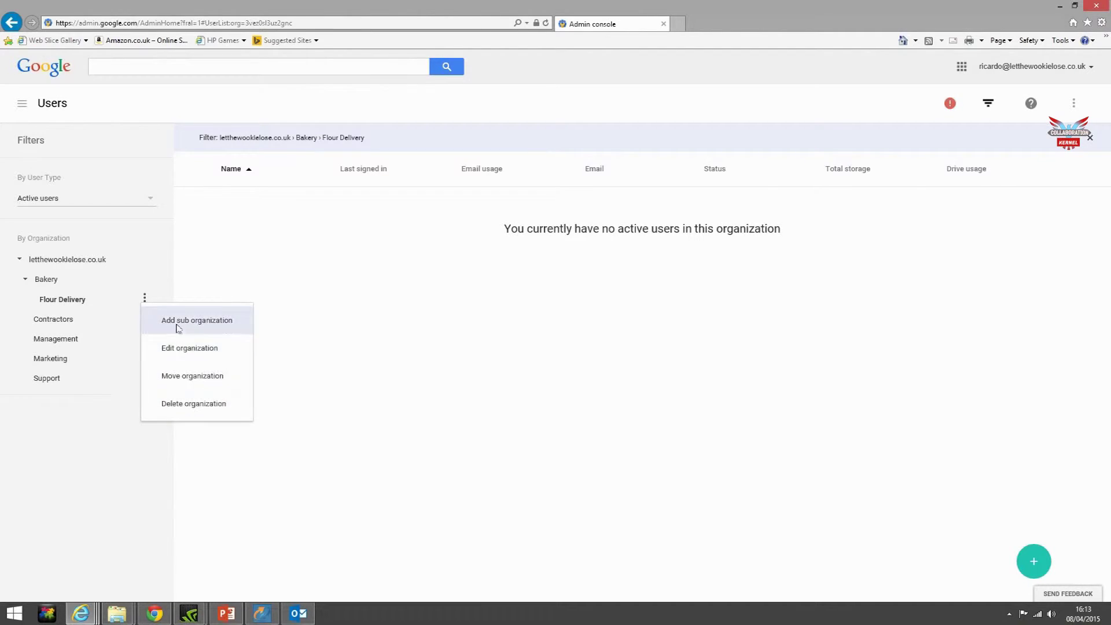
left_click(77, 283)
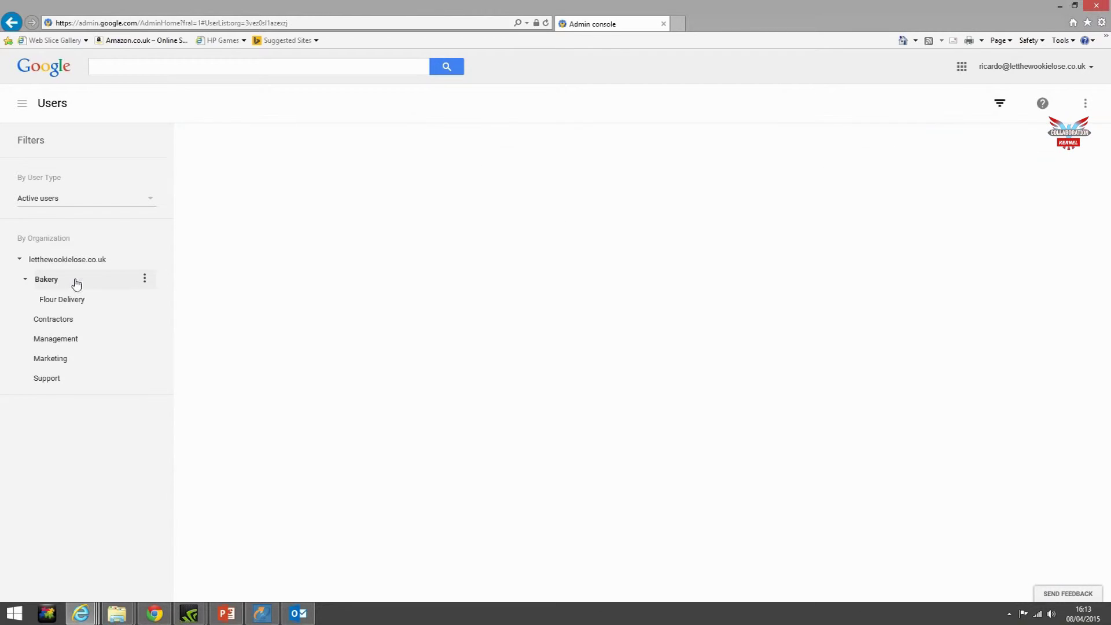
left_click(144, 282)
left_click(146, 285)
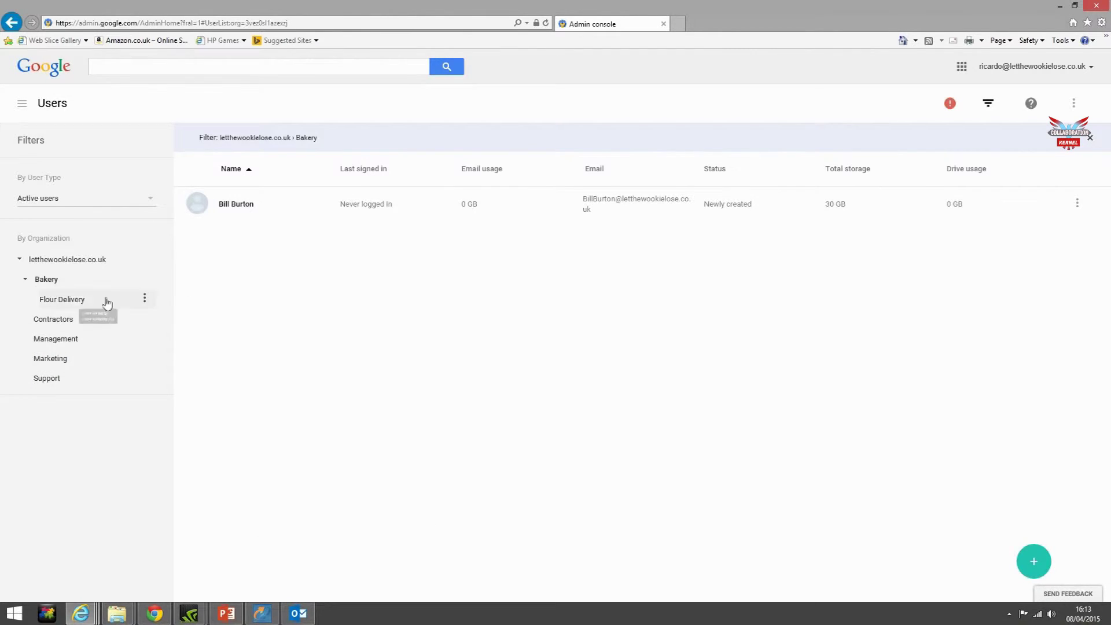
left_click(145, 279)
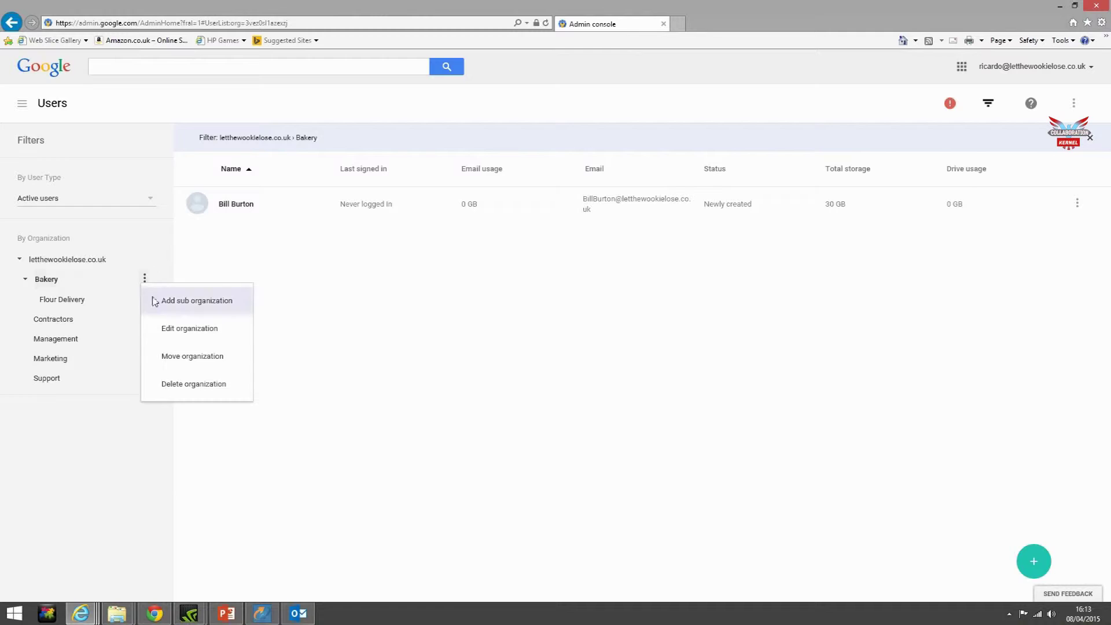
Step: Edit the Bakery organization, appending 'One' to its name to make 'Bakery One', and save
left_click(164, 328)
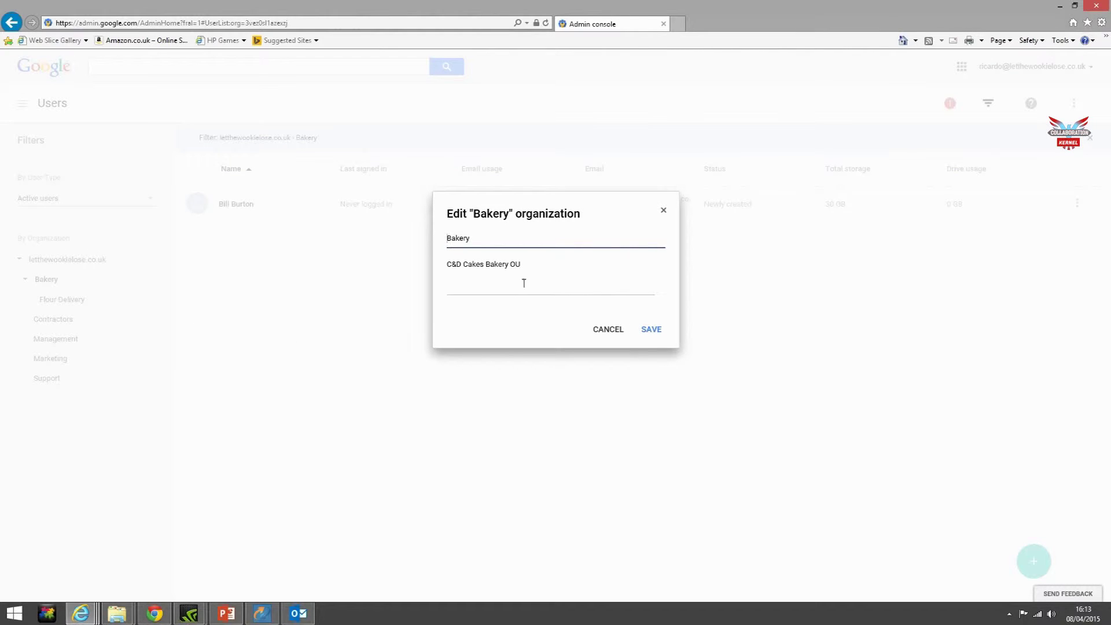
left_click(496, 238)
type("One")
left_click(650, 331)
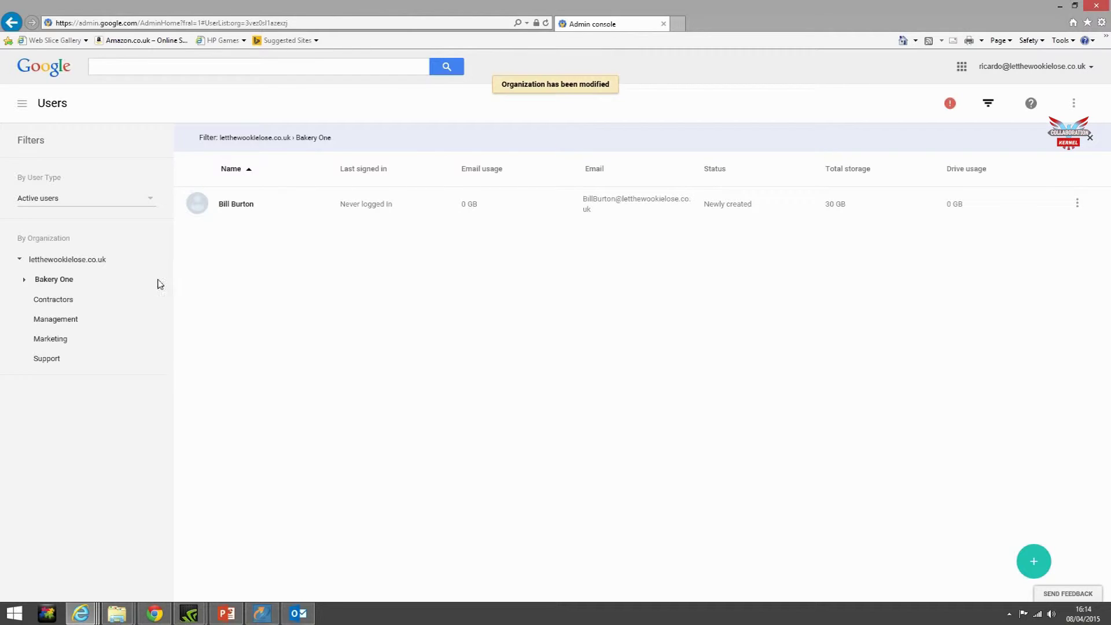
Step: Expand Bakery One and choose Move organization from Flour Delivery's options menu
mouse_move(145, 278)
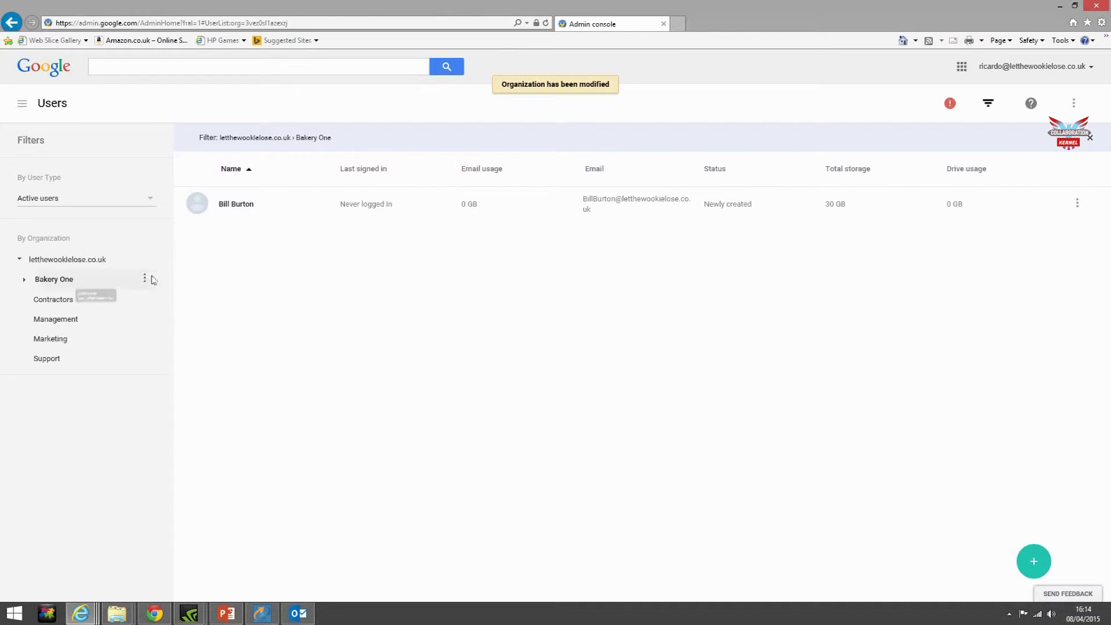
left_click(26, 282)
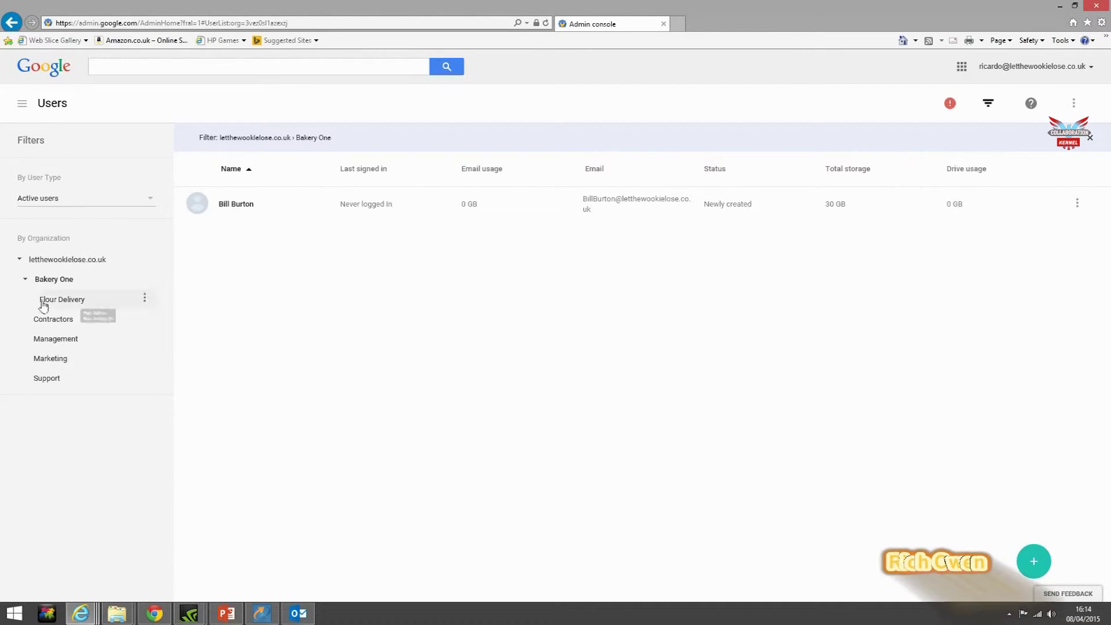
left_click(144, 299)
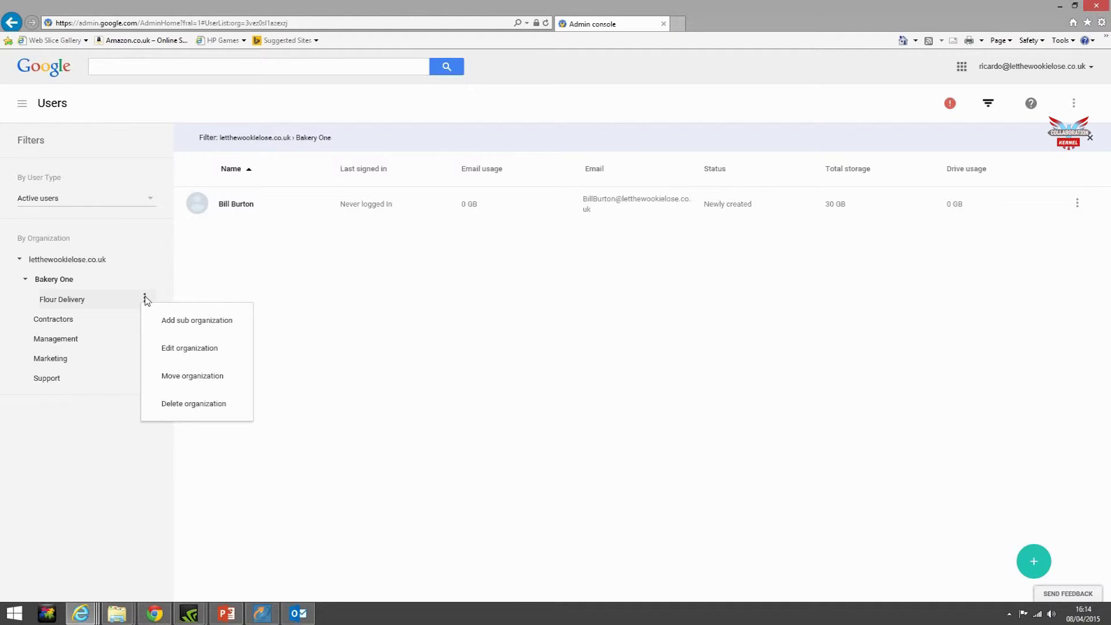
left_click(173, 377)
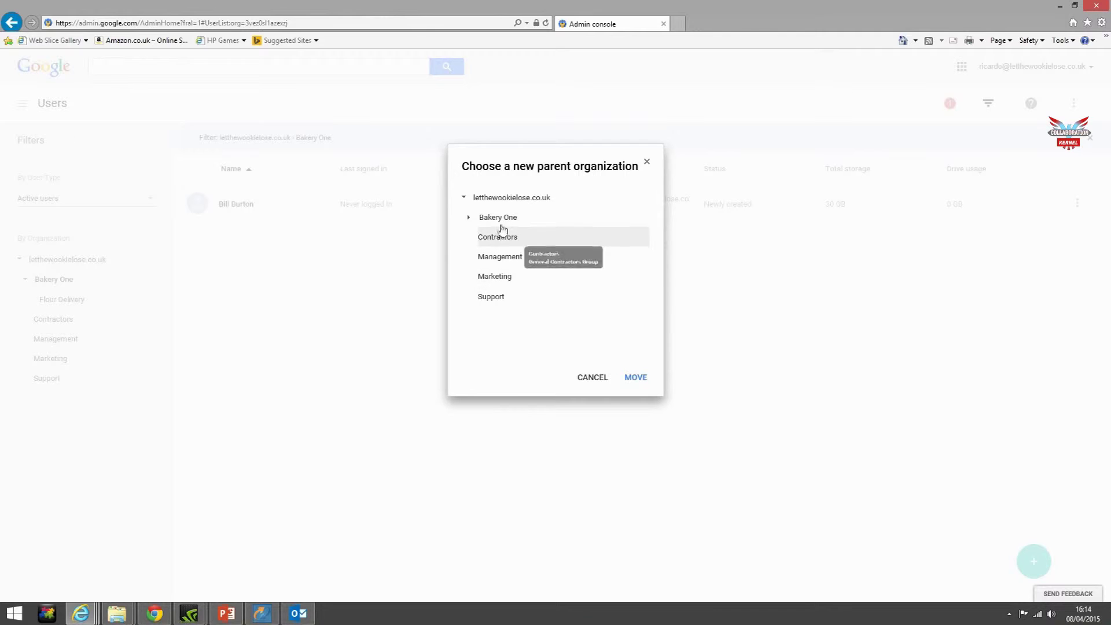
Step: Cancel the Flour Delivery move and open the Google Apps services list from the Apps tile
left_click(592, 379)
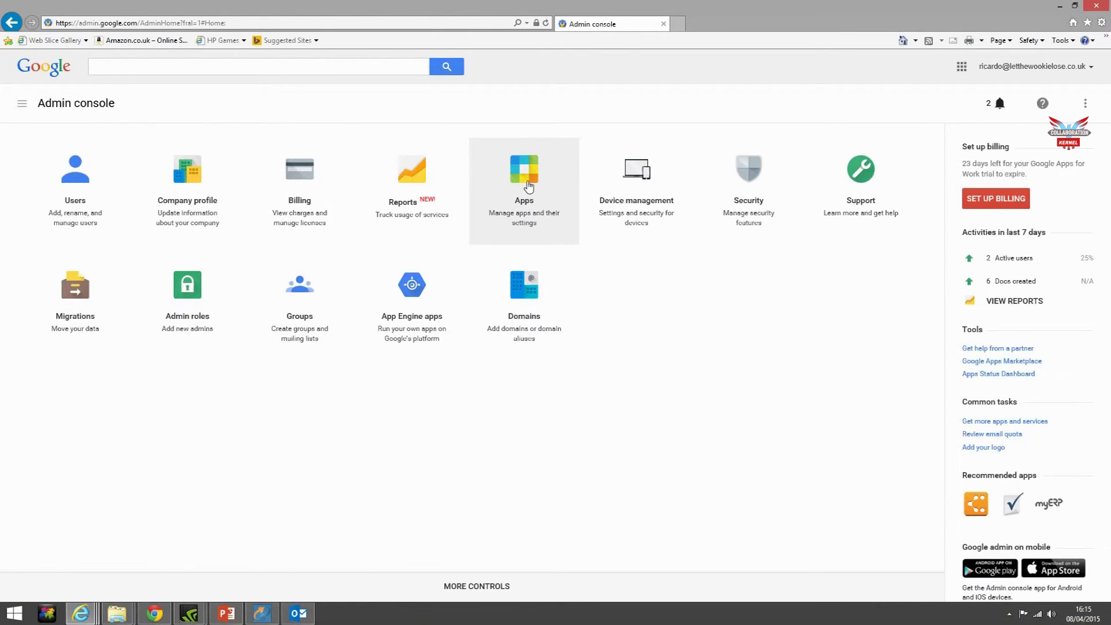
left_click(528, 186)
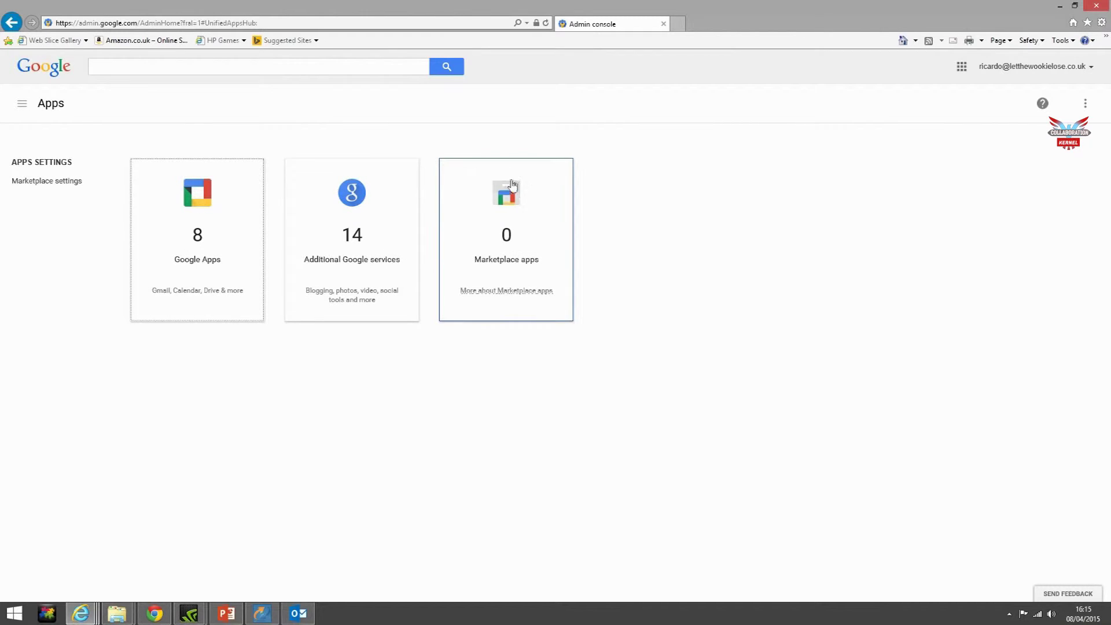
left_click(239, 233)
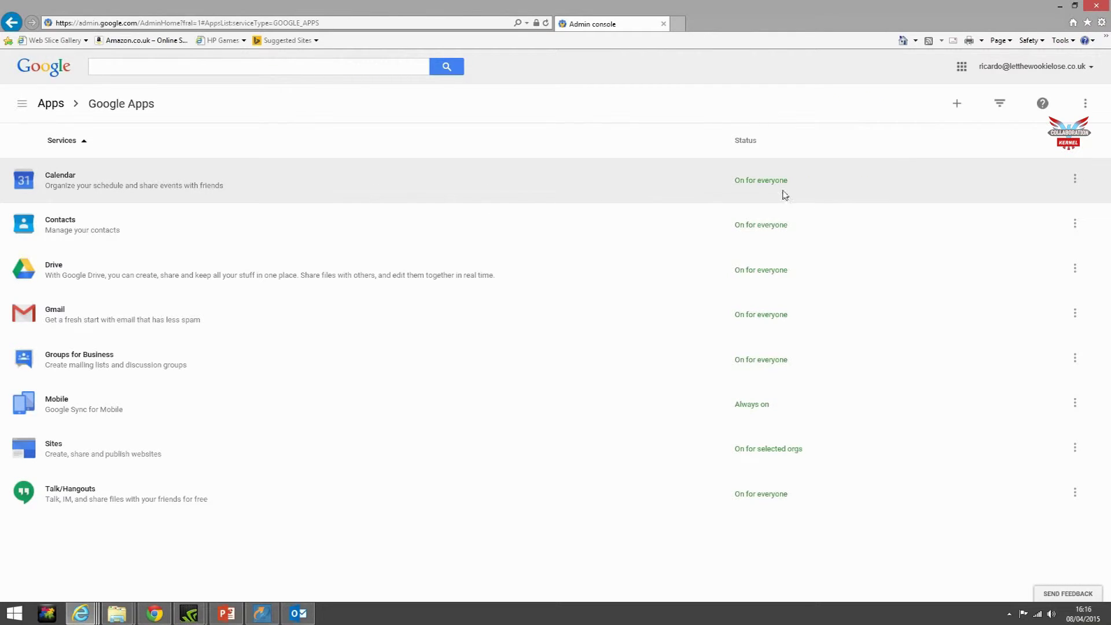
Step: Check the Calendar row's on/off status choices, then dismiss them
left_click(1074, 181)
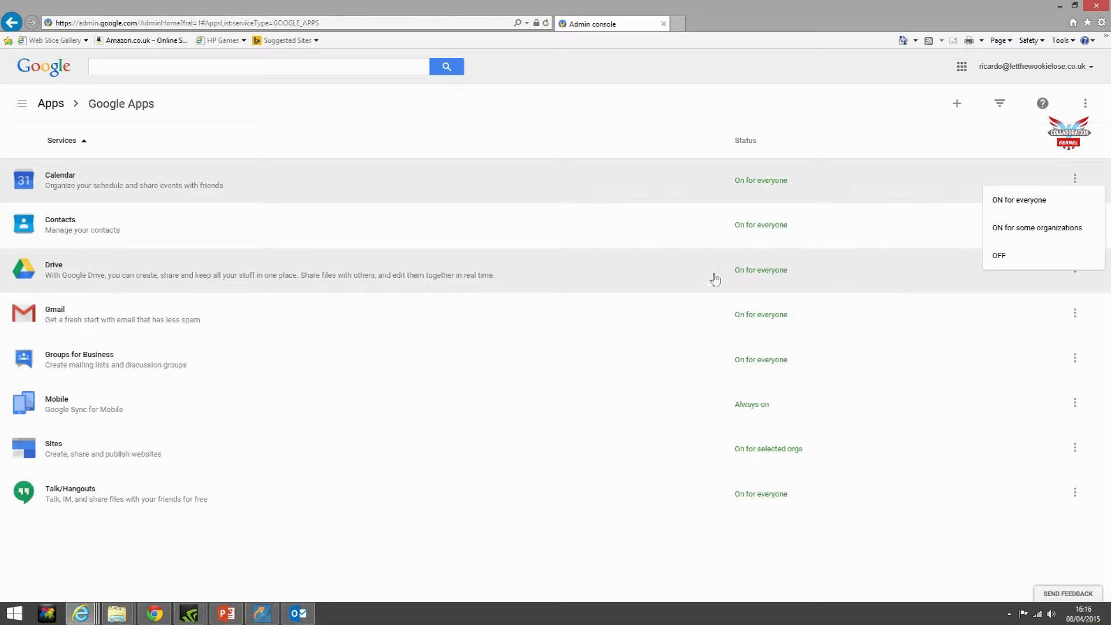
left_click(847, 281)
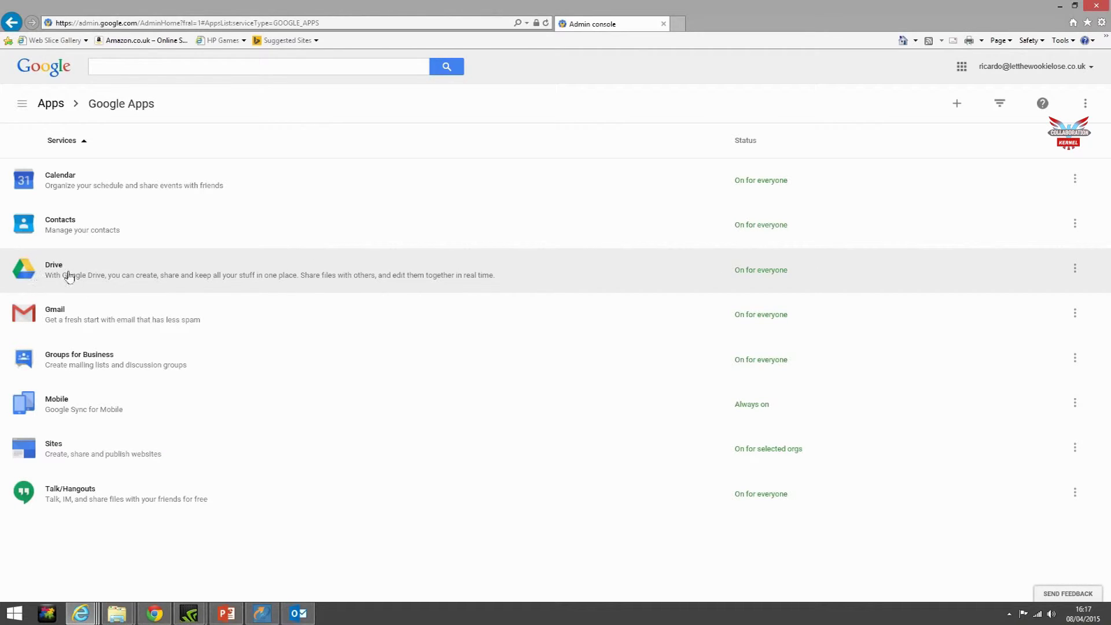
Step: Set Drive to ON for some organizations and select Flour Delivery under Bakery One
left_click(1075, 271)
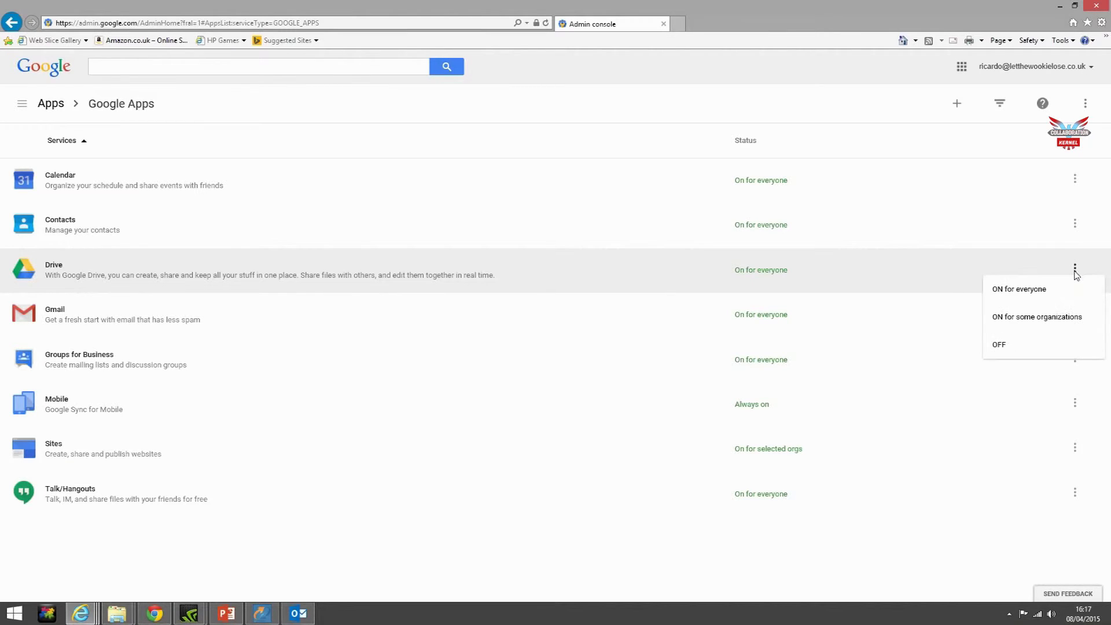
left_click(1027, 317)
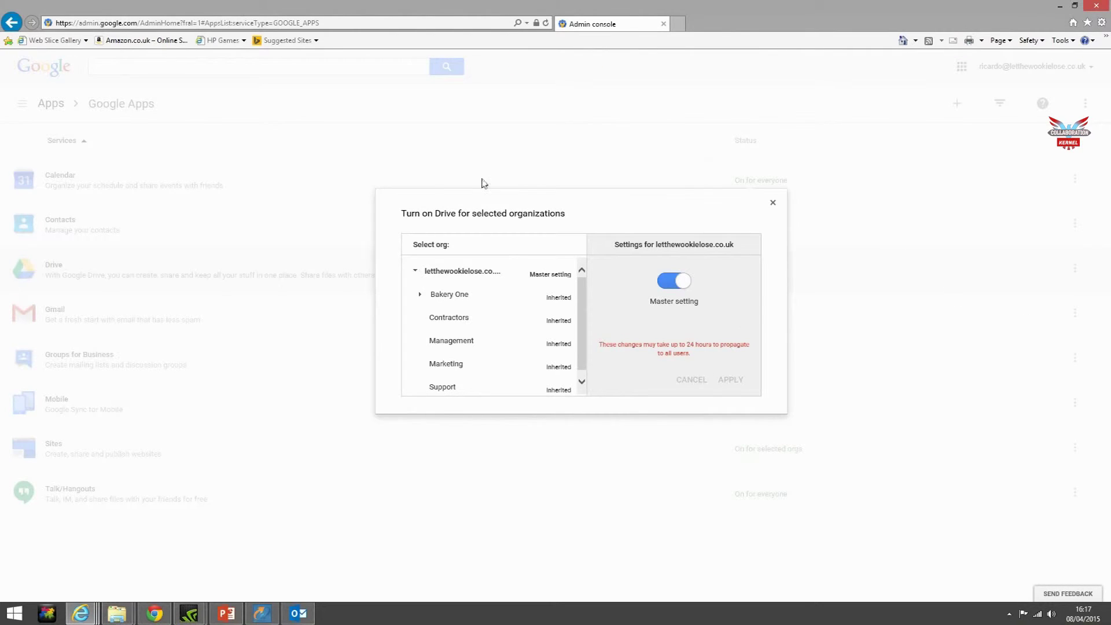
scroll(538, 393, "down", 1)
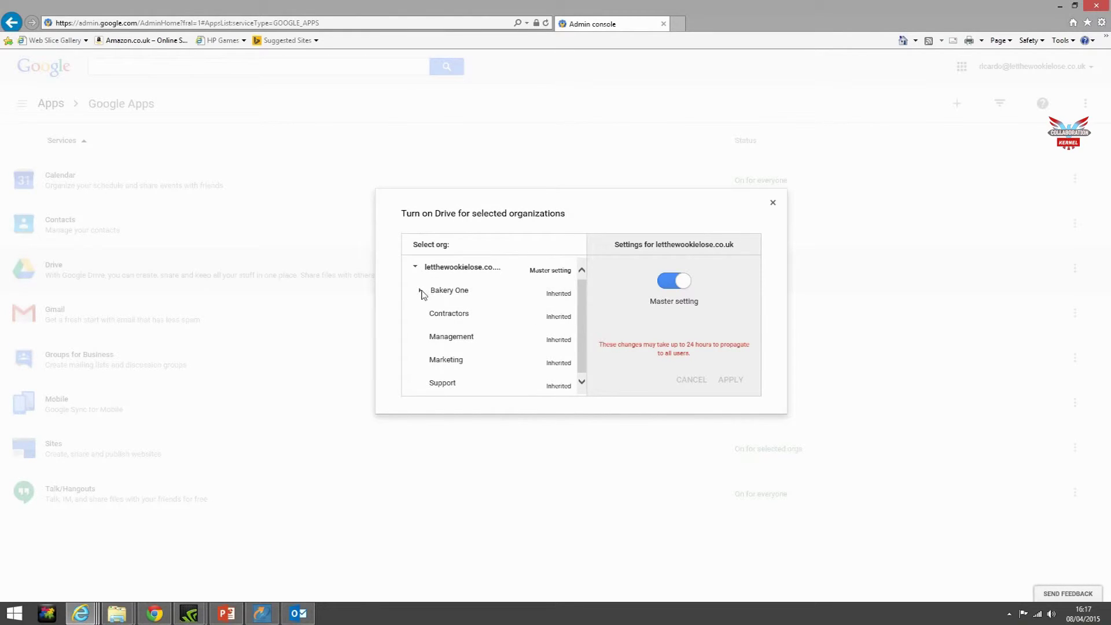
left_click(421, 292)
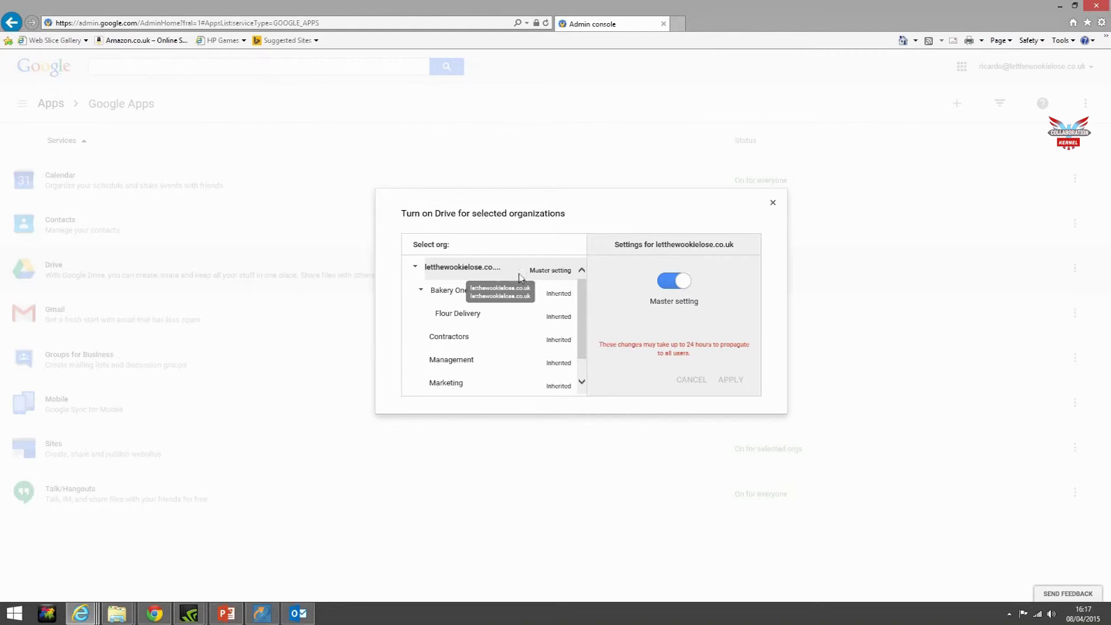
left_click(477, 318)
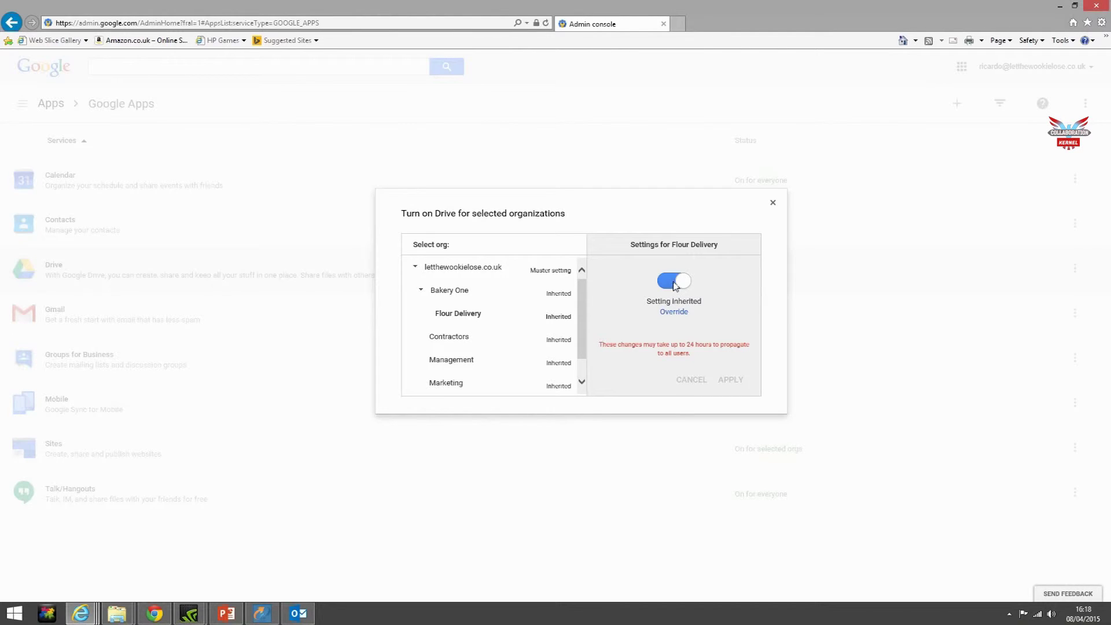
Step: Override Flour Delivery's inherited Drive setting to off, applying and confirming TURN OFF
left_click(674, 312)
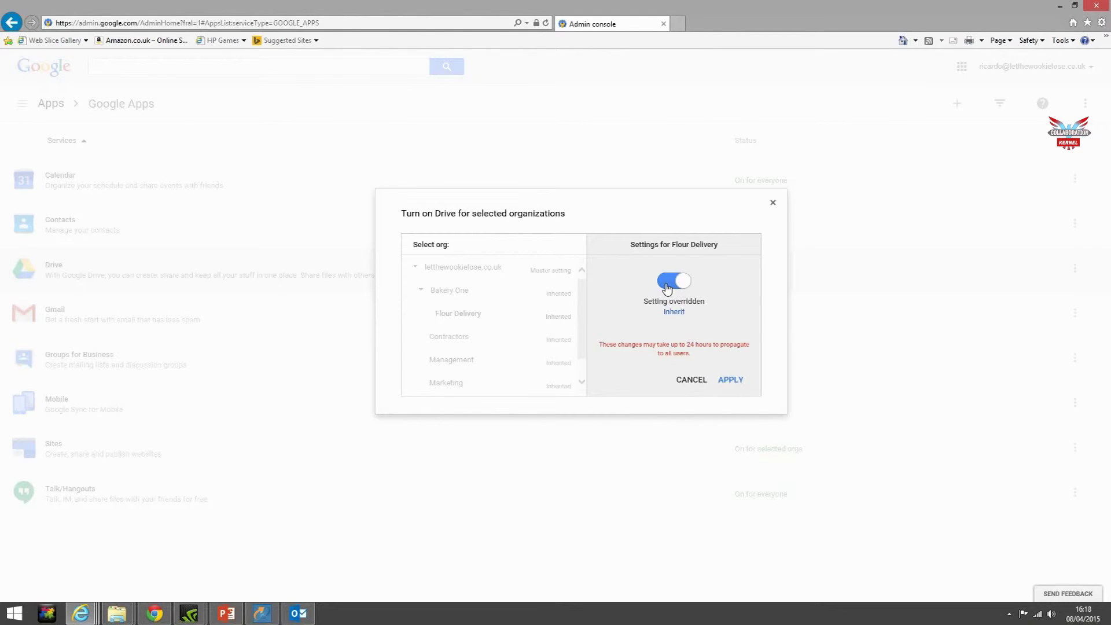
left_click(667, 289)
left_click(731, 380)
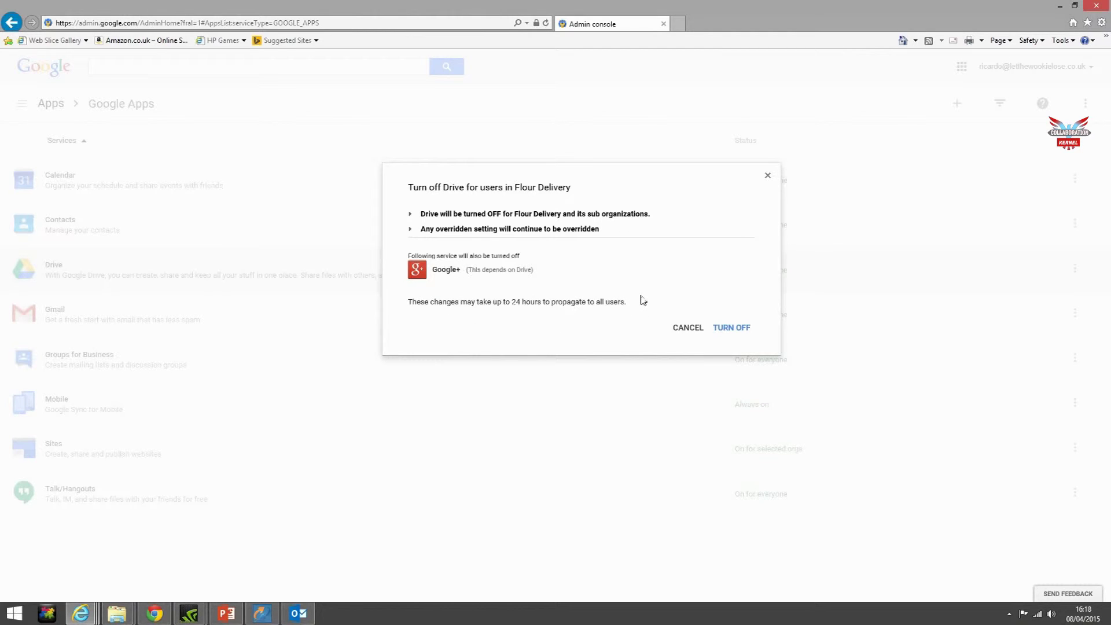
left_click(732, 328)
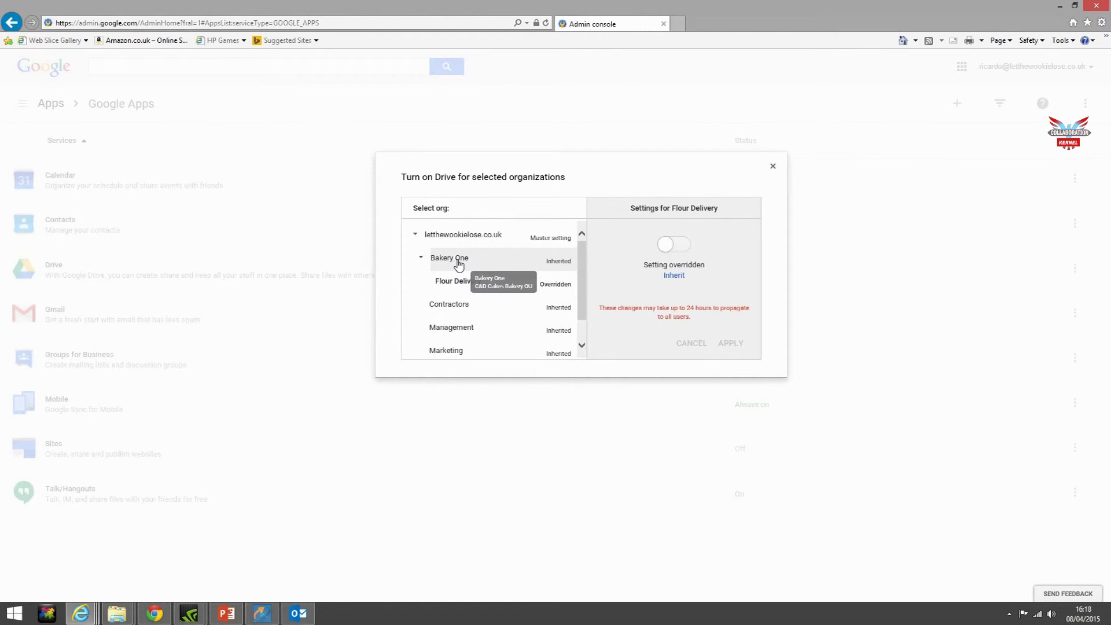
Step: Try overriding Bakery One's Drive setting, cancel the change, and close the Drive dialog
left_click(459, 264)
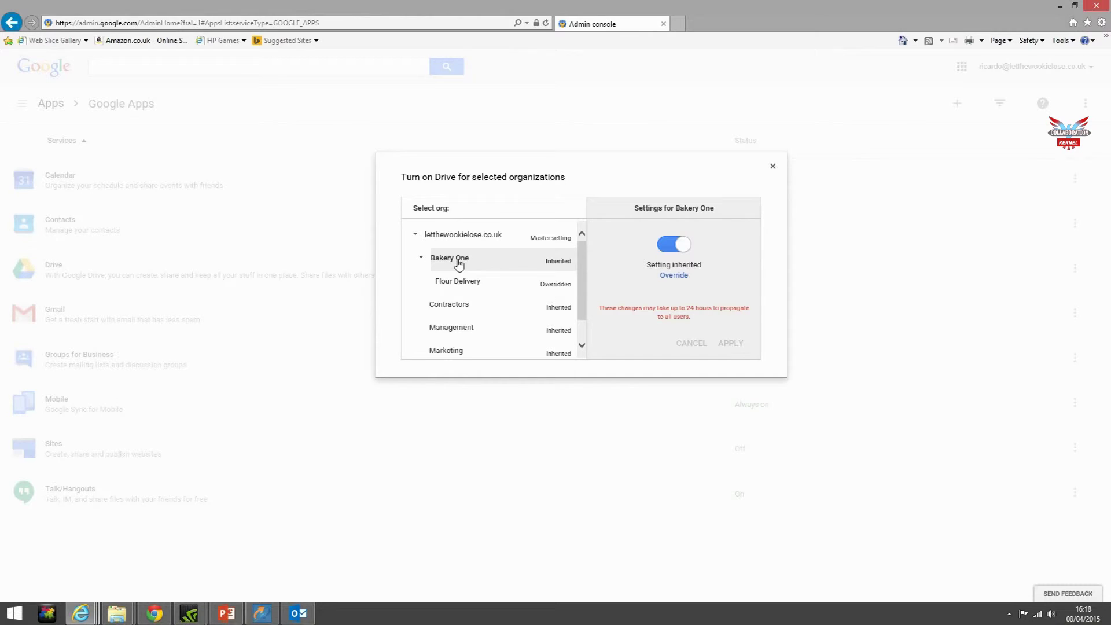
left_click(673, 276)
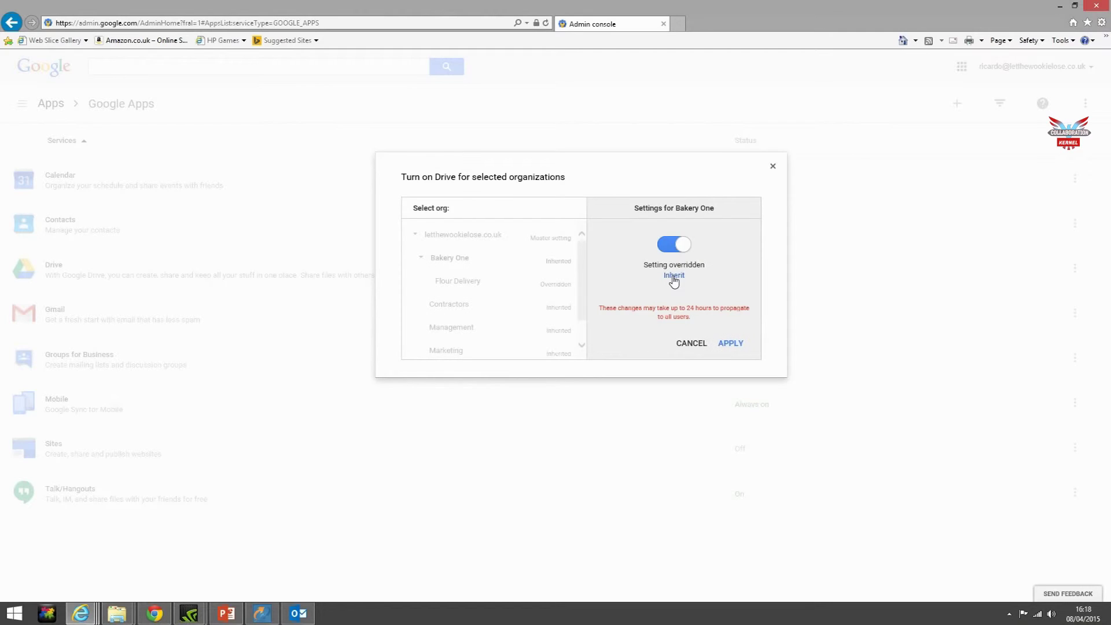
left_click(670, 247)
left_click(680, 248)
left_click(699, 345)
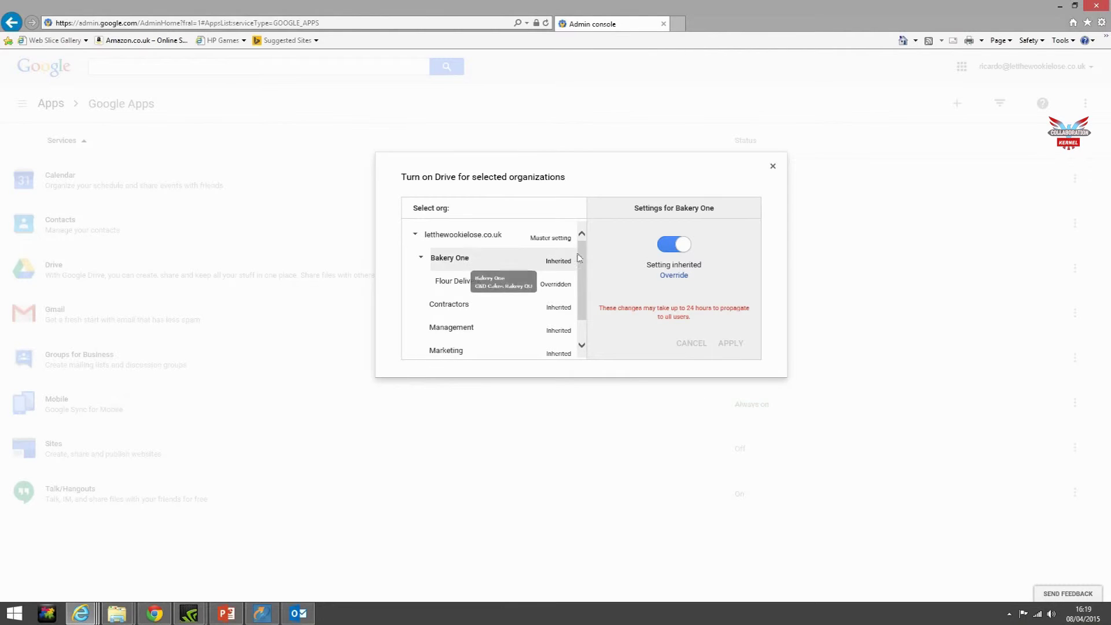
left_click(773, 169)
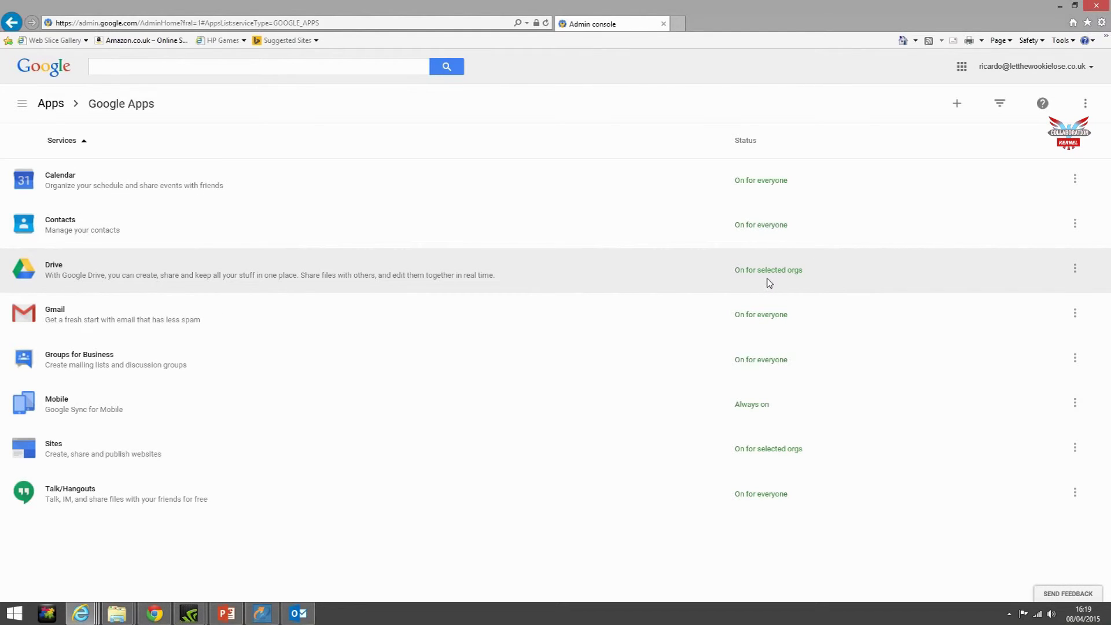
Step: Set Talk/Hangouts to ON for some organizations and expand Bakery One in the org list
left_click(1074, 269)
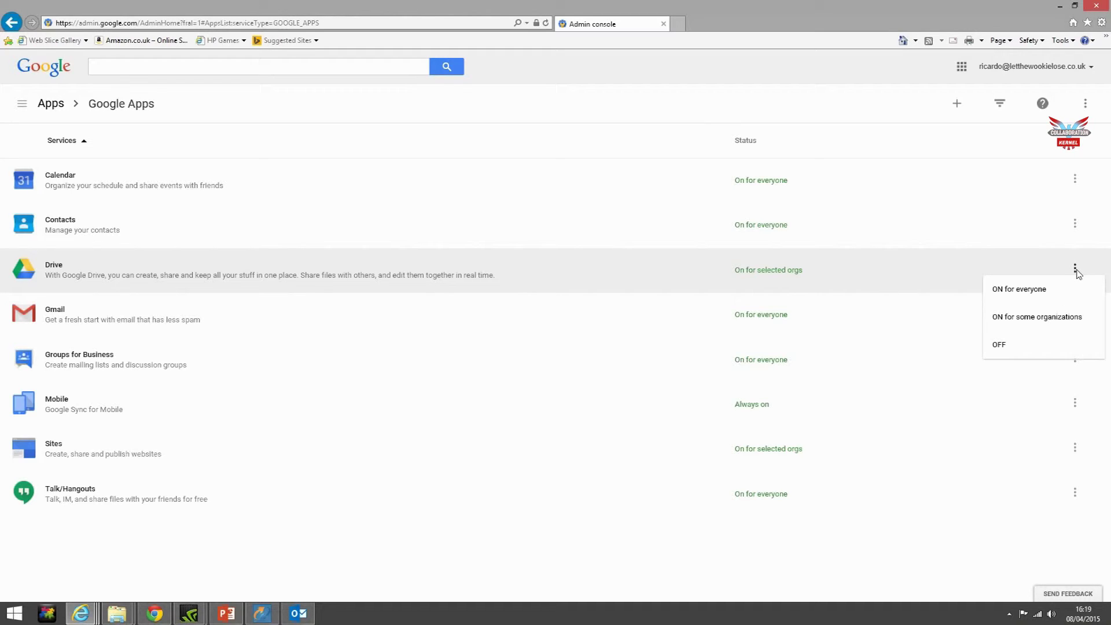
left_click(924, 269)
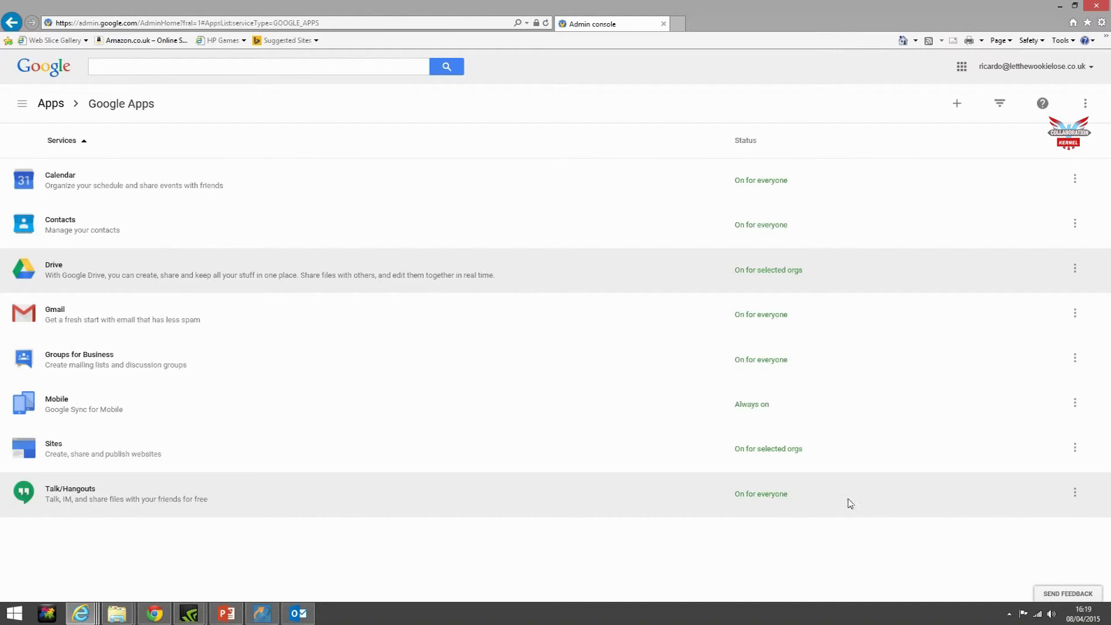
left_click(1075, 493)
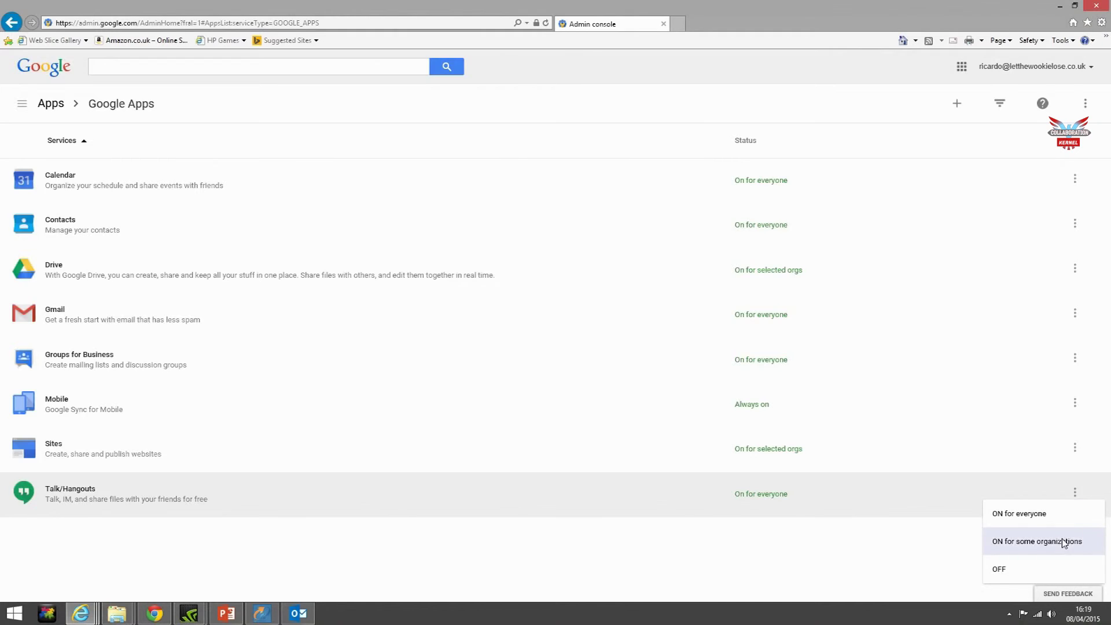
left_click(1064, 542)
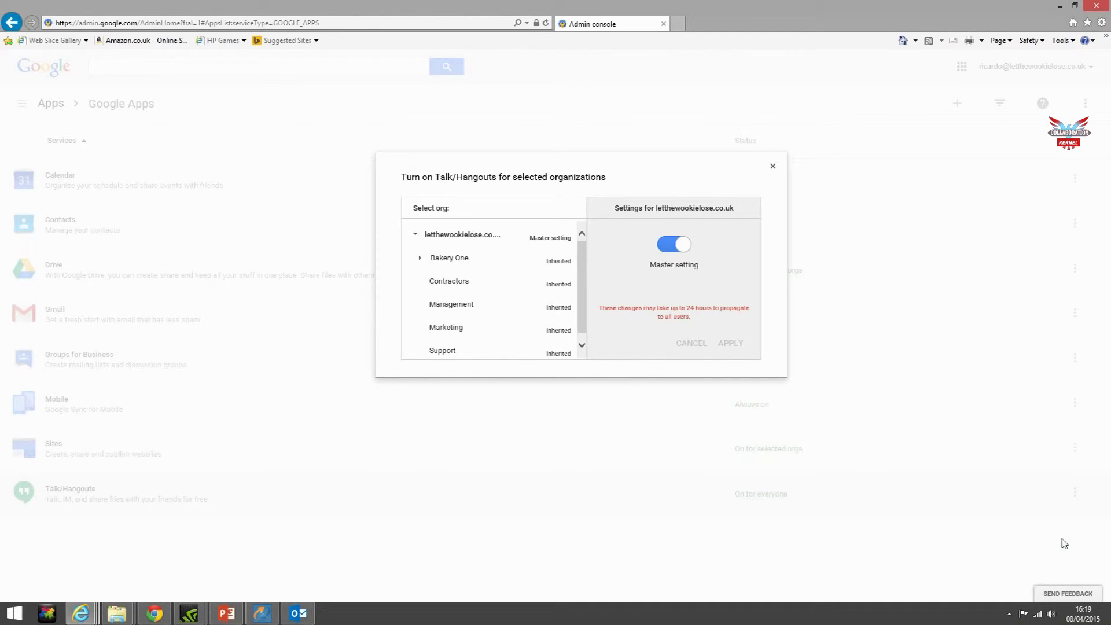
scroll(469, 304, "down", 1)
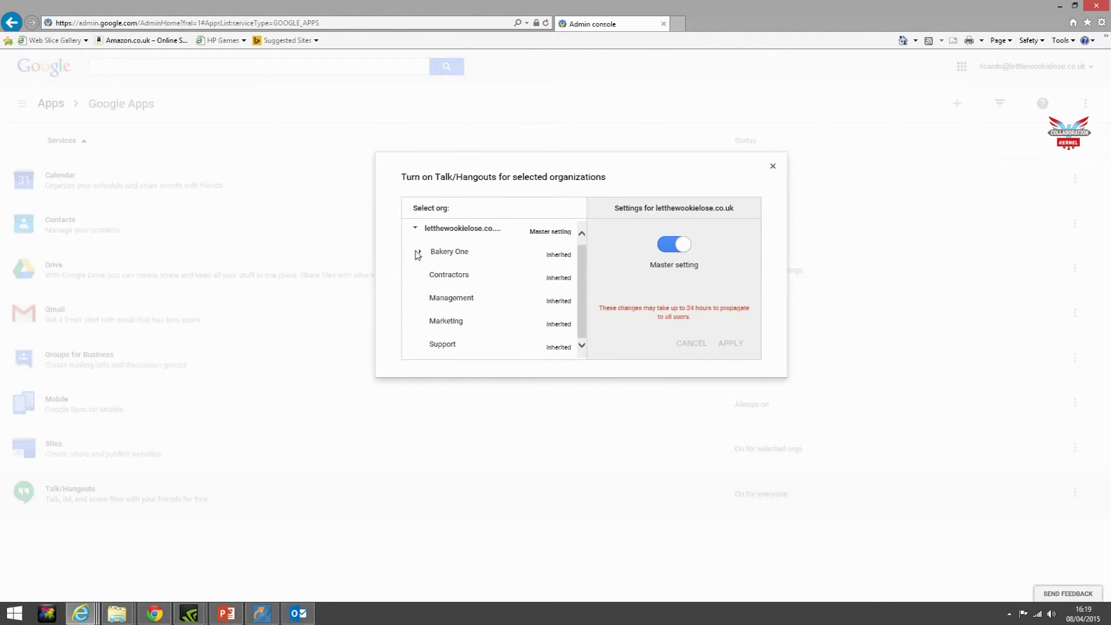
left_click(417, 253)
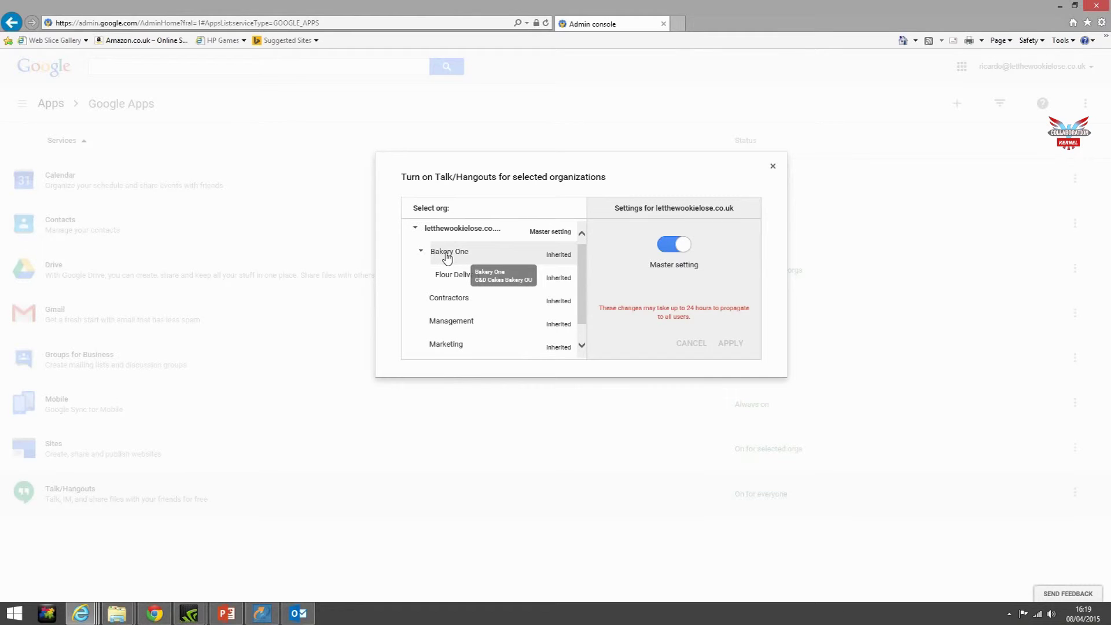
Step: Override Bakery One's Talk/Hangouts setting to off, applying and confirming TURN OFF
left_click(447, 254)
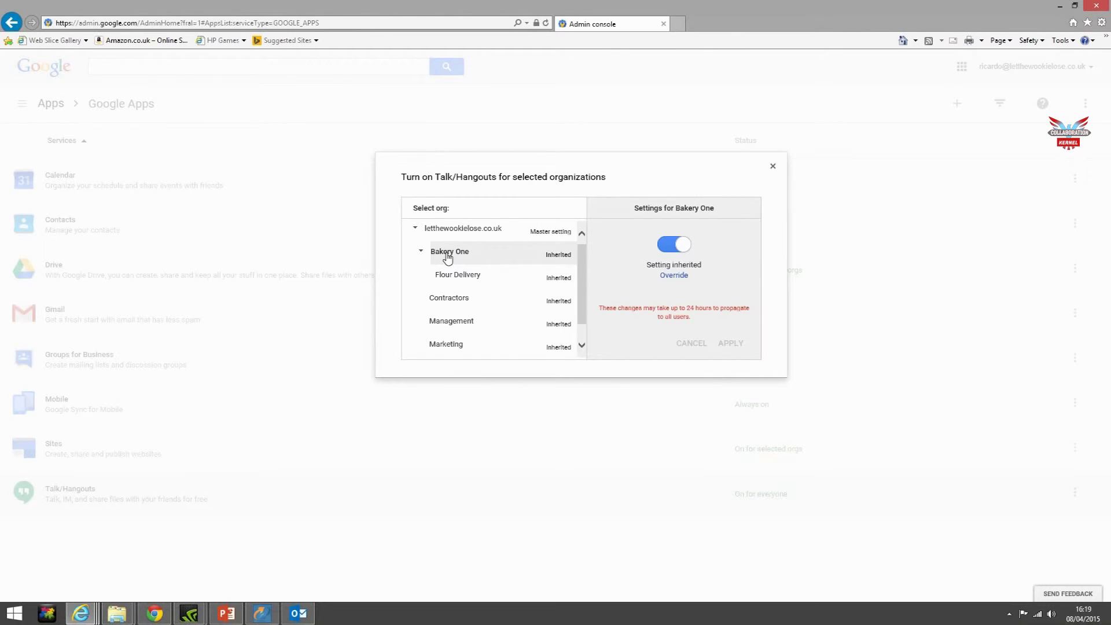
left_click(673, 276)
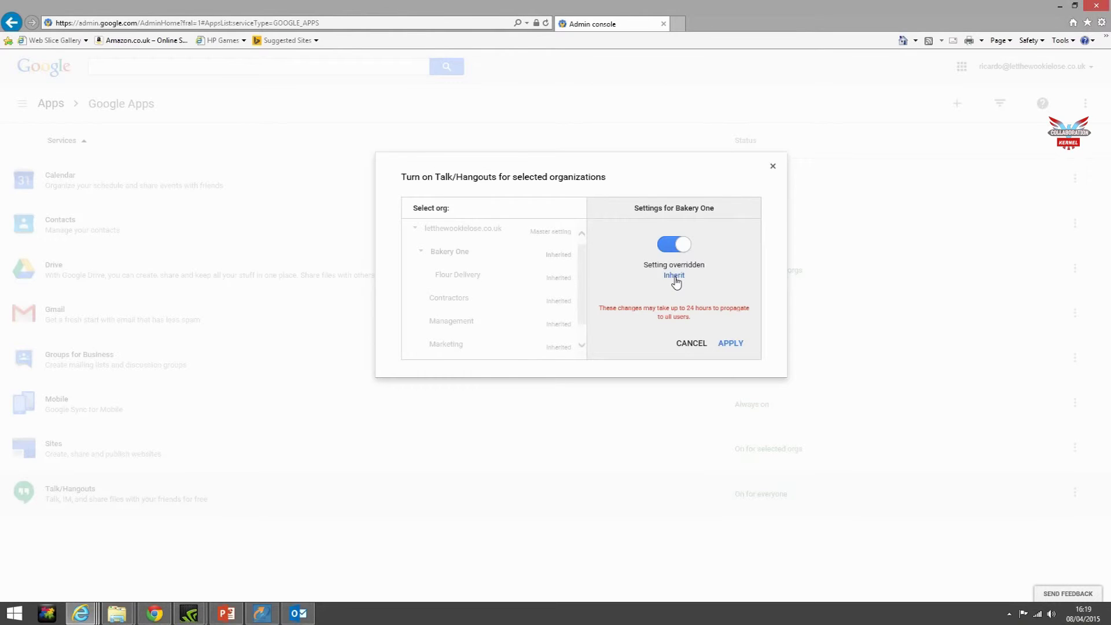
left_click(735, 344)
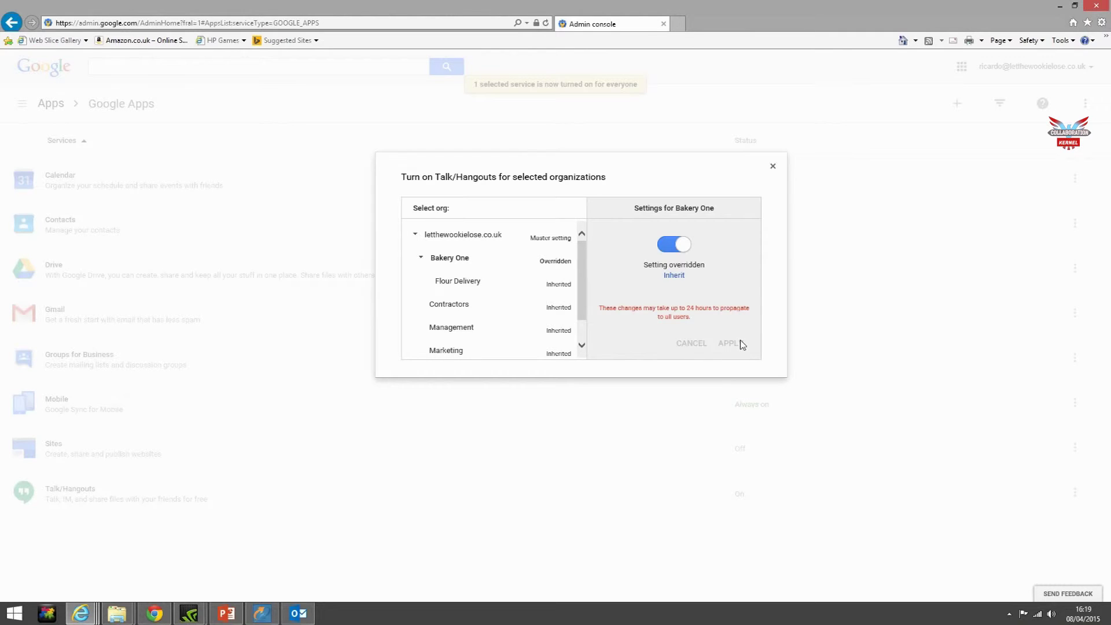
left_click(671, 245)
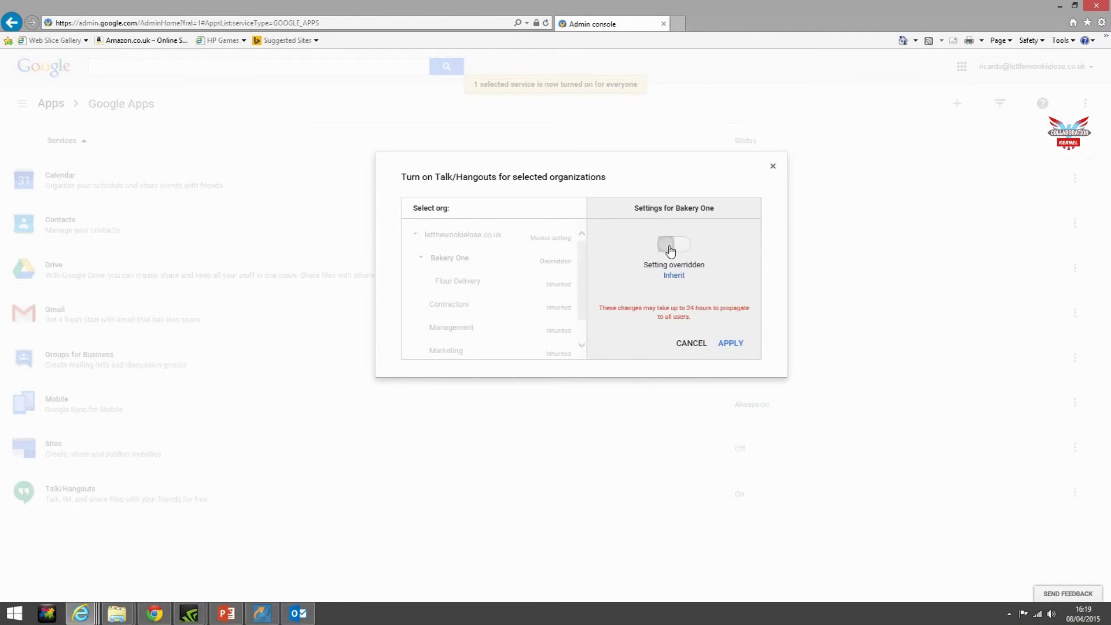
left_click(732, 343)
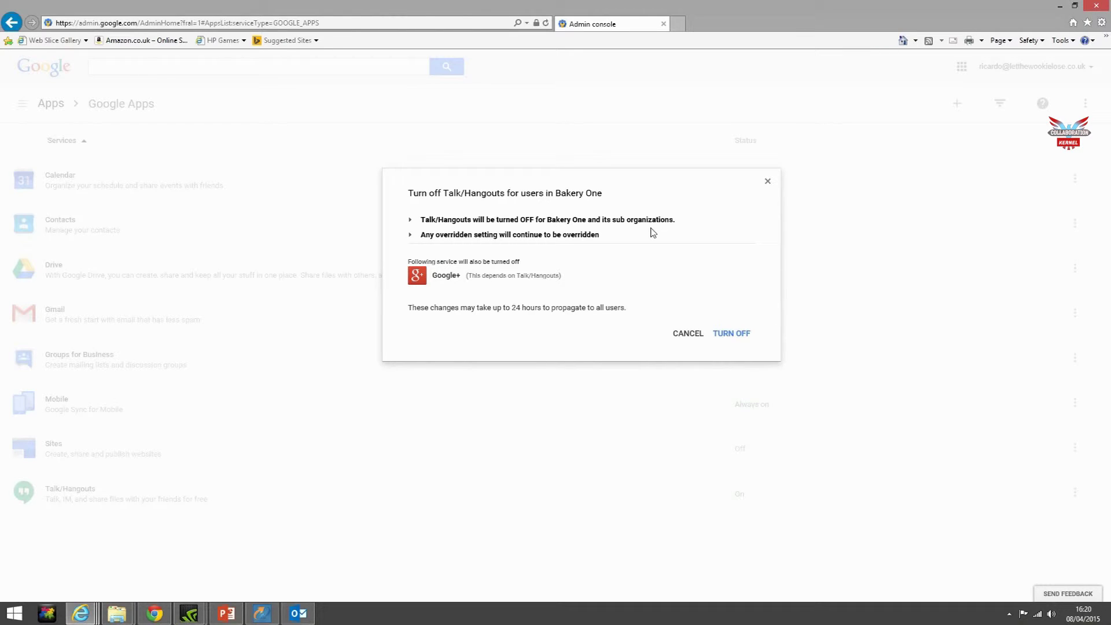
left_click(740, 338)
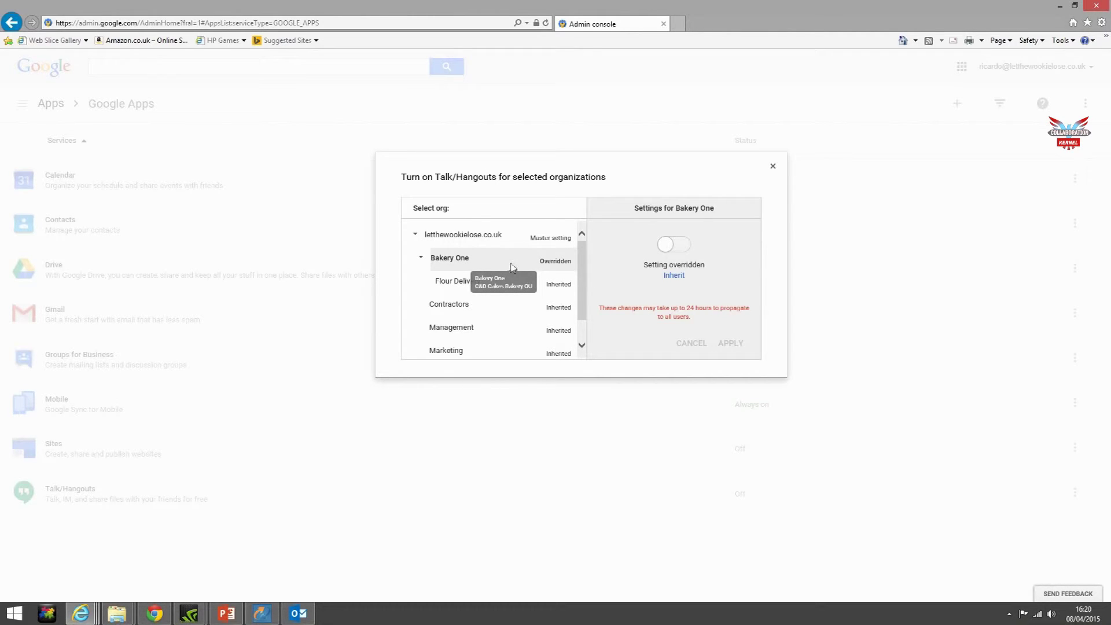
Step: Close the Talk/Hangouts dialog, open Users, and tick the three users to move, including the administrator
left_click(772, 167)
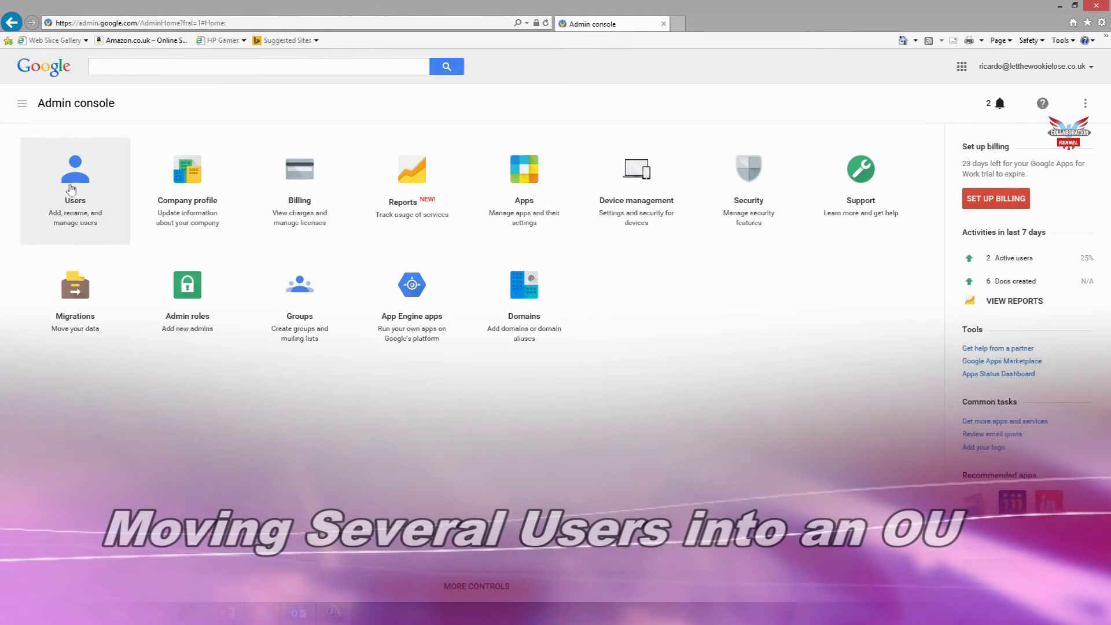
left_click(74, 178)
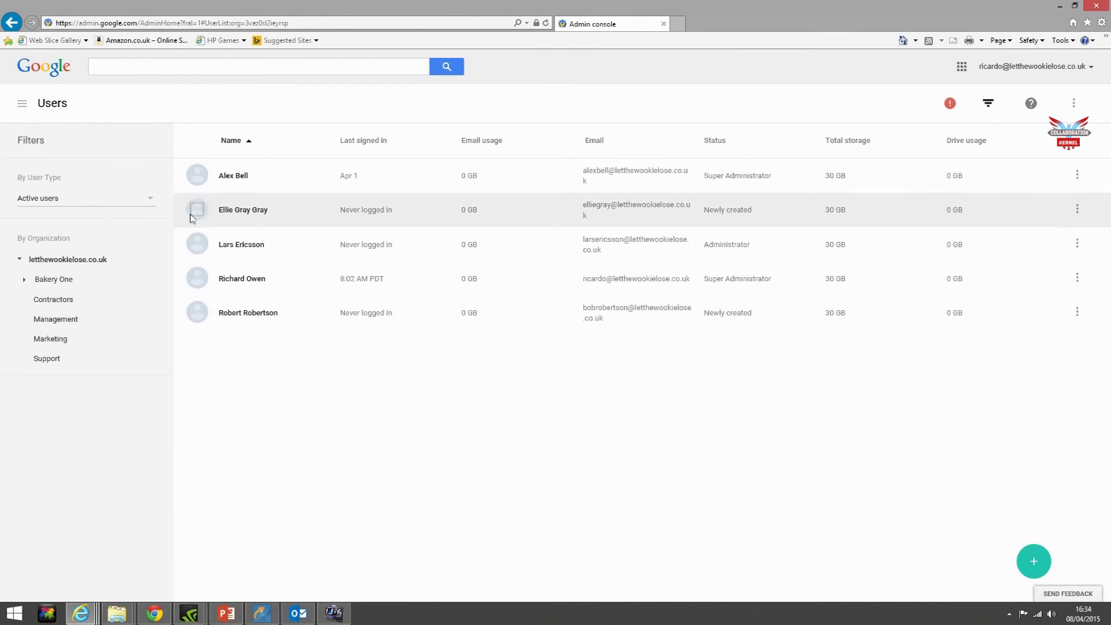
left_click(195, 213)
left_click(198, 246)
left_click(197, 313)
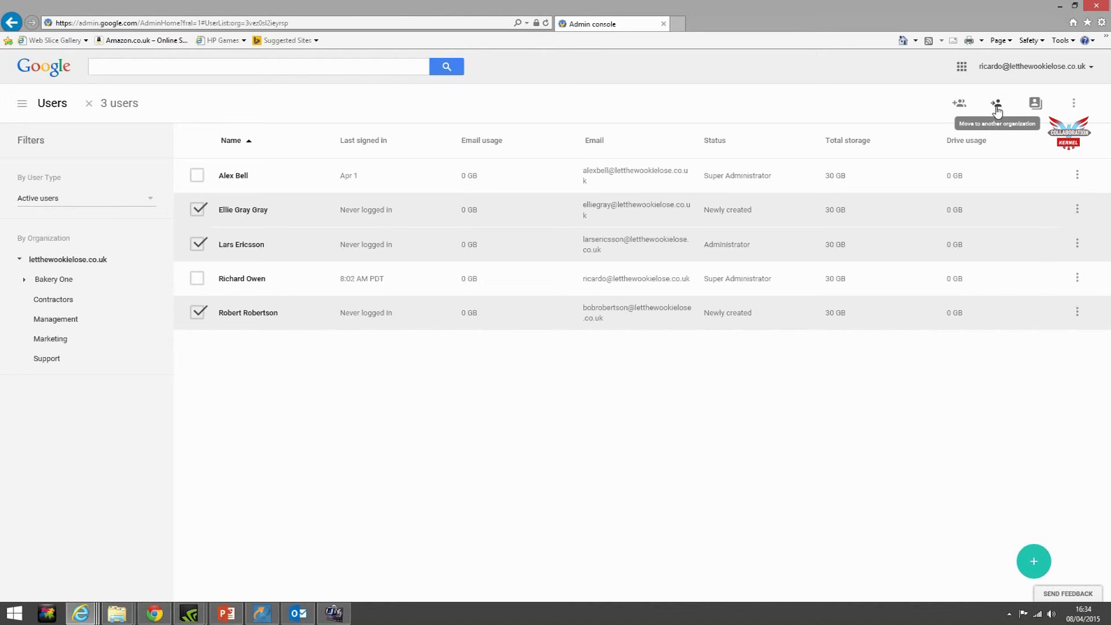
Step: Move the three selected users into the Marketing organization and confirm
left_click(996, 110)
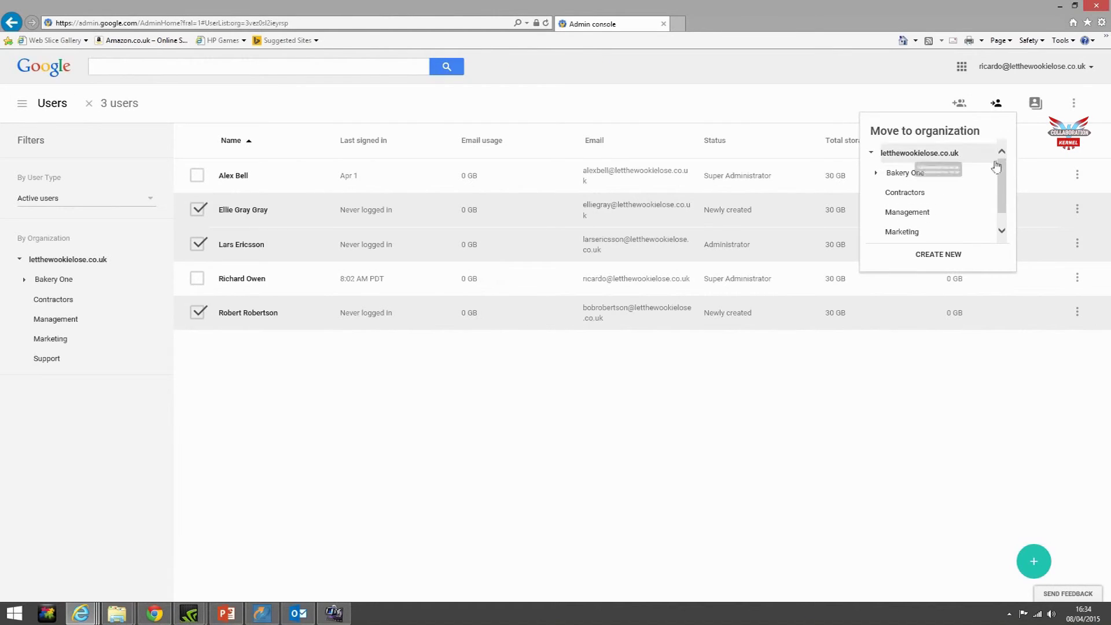
scroll(1000, 174, "down", 2)
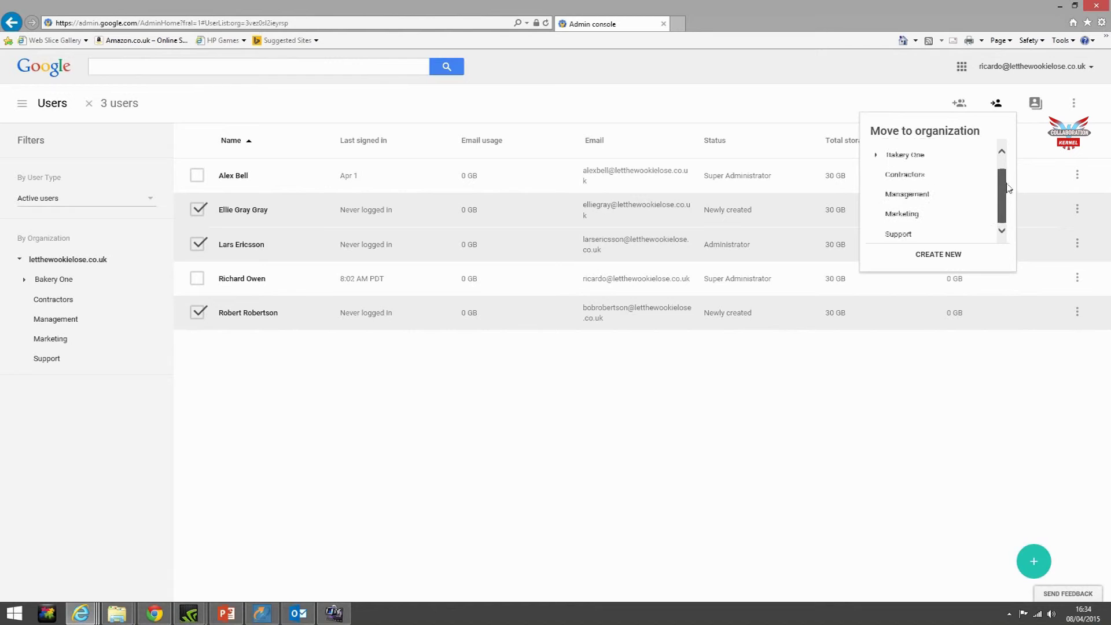
left_click(917, 228)
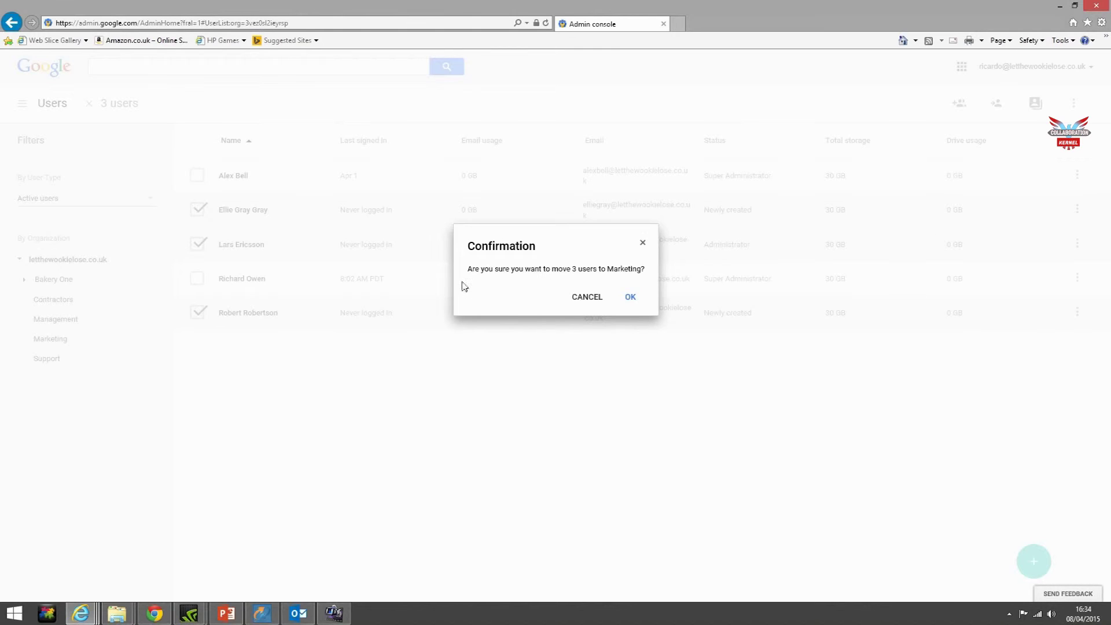
left_click(634, 297)
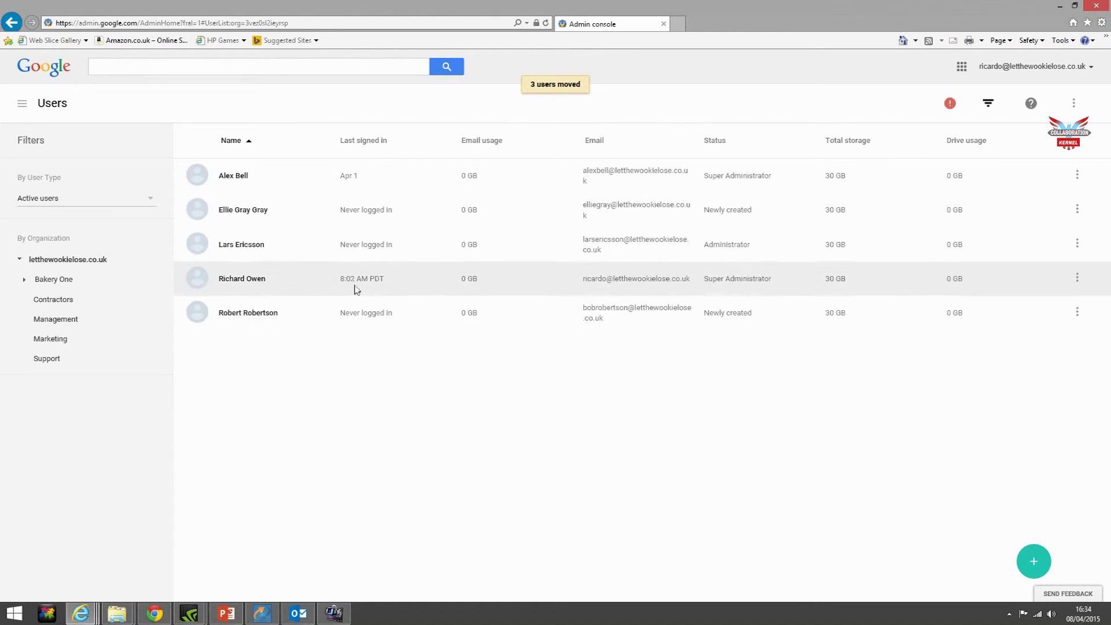
left_click(50, 340)
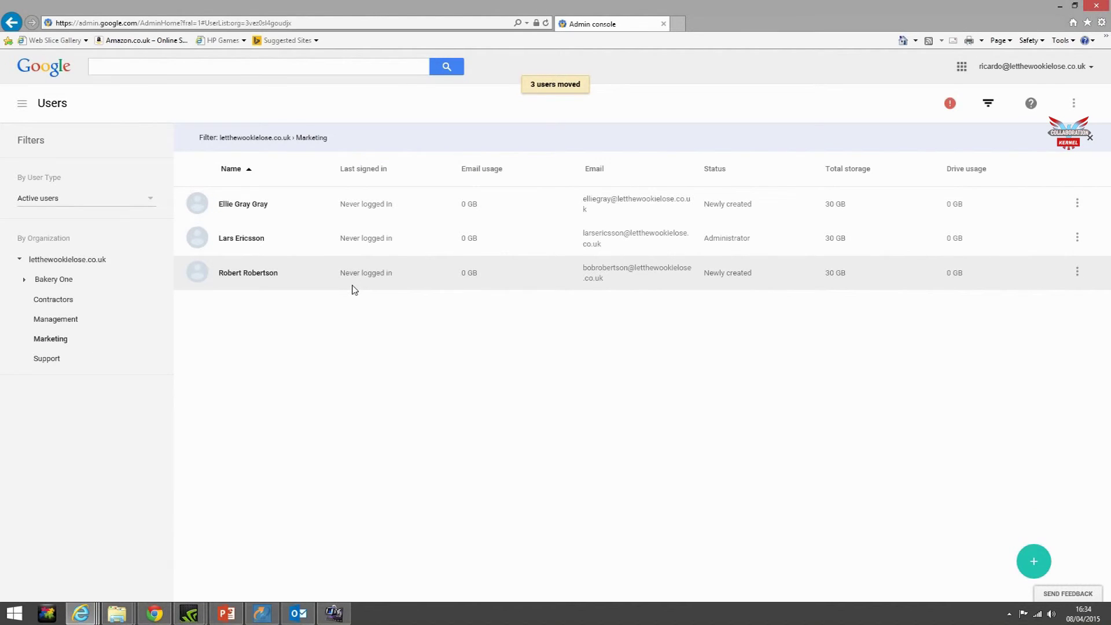
left_click(71, 262)
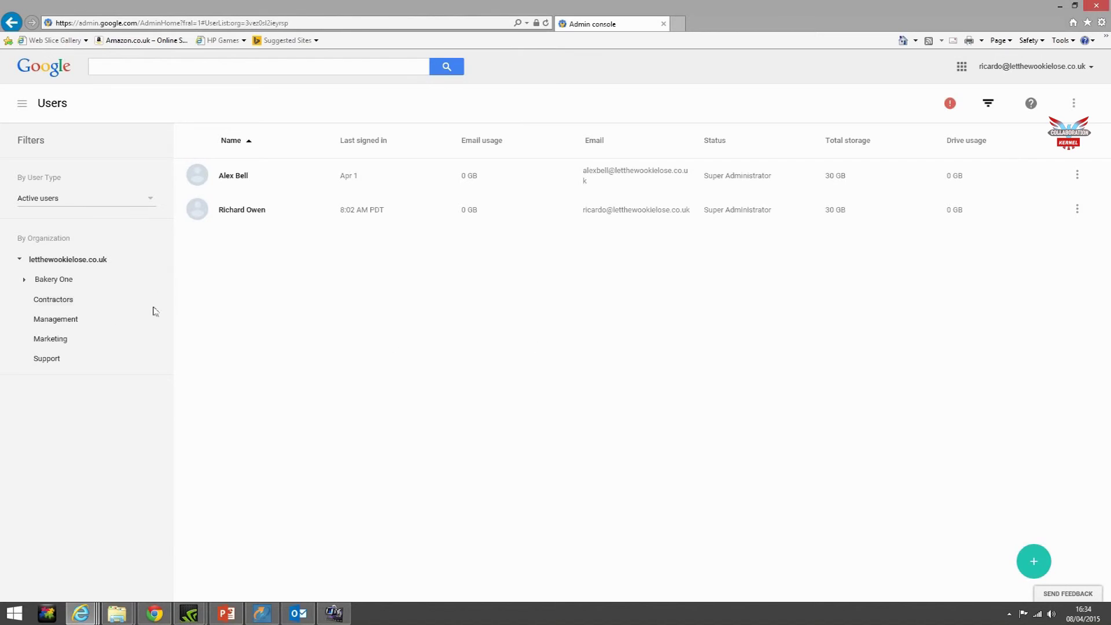
left_click(62, 340)
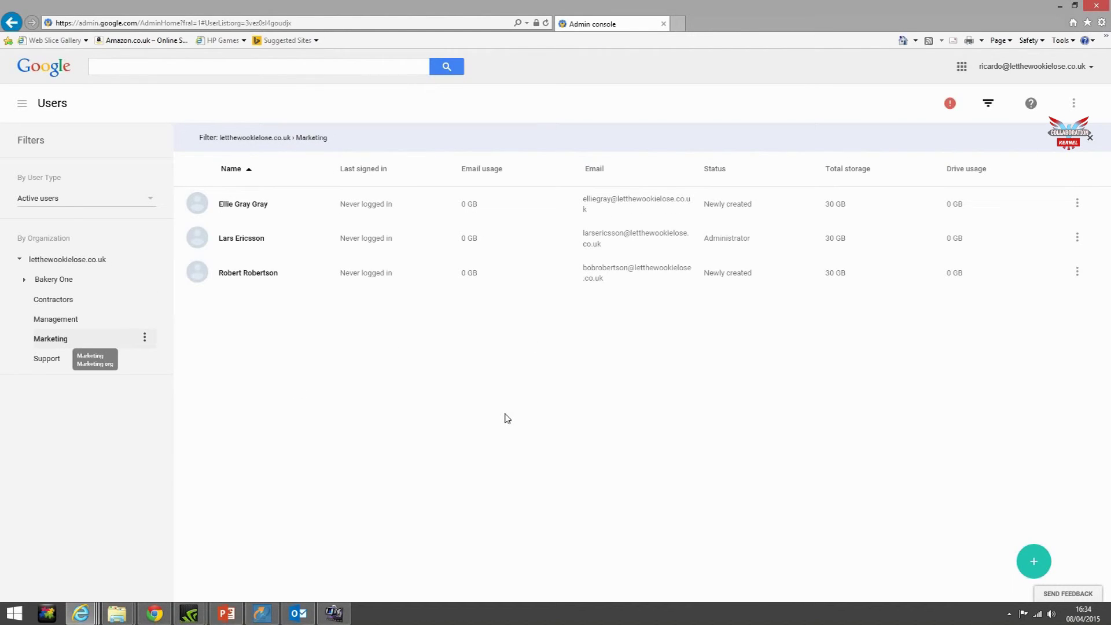
left_click(75, 259)
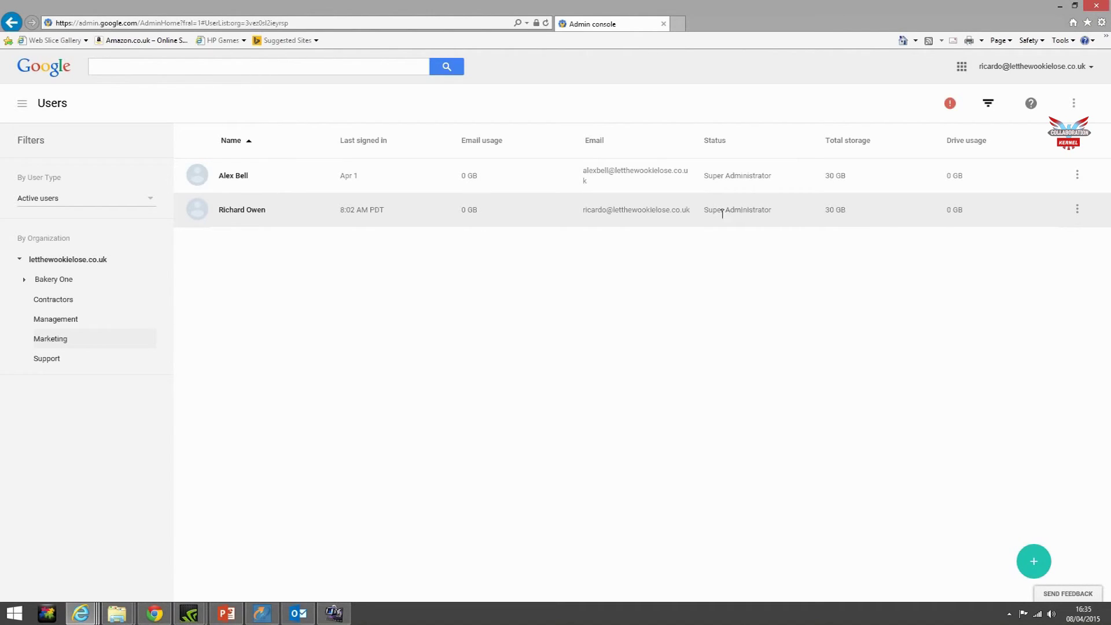
Step: Try moving your own super administrator account to another unit, dismiss the refusal alert, and deselect it
left_click(199, 210)
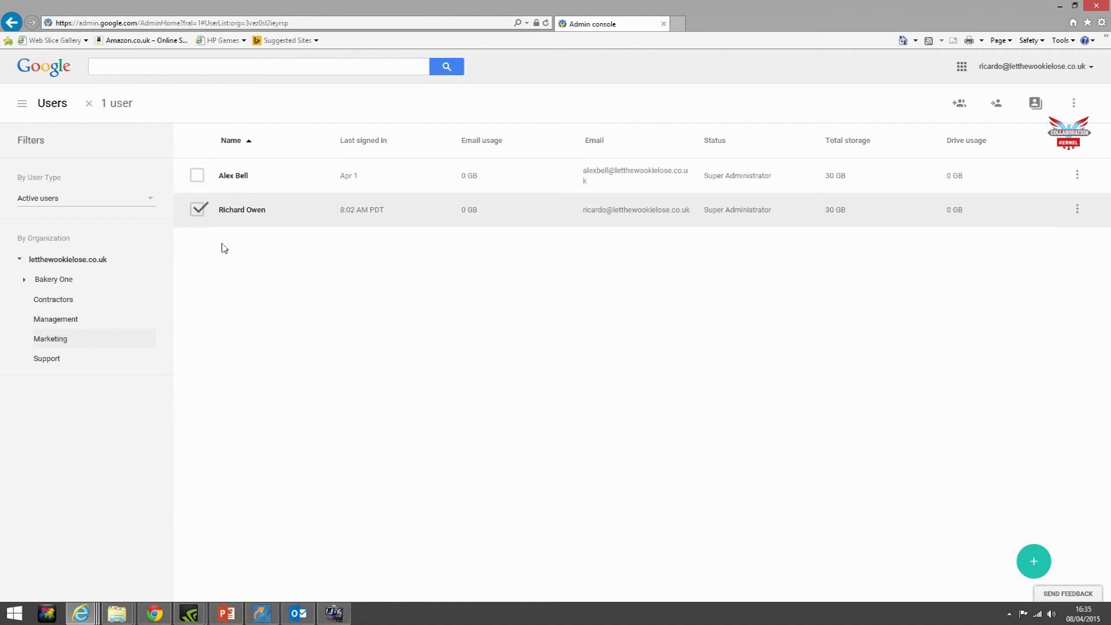
left_click(995, 104)
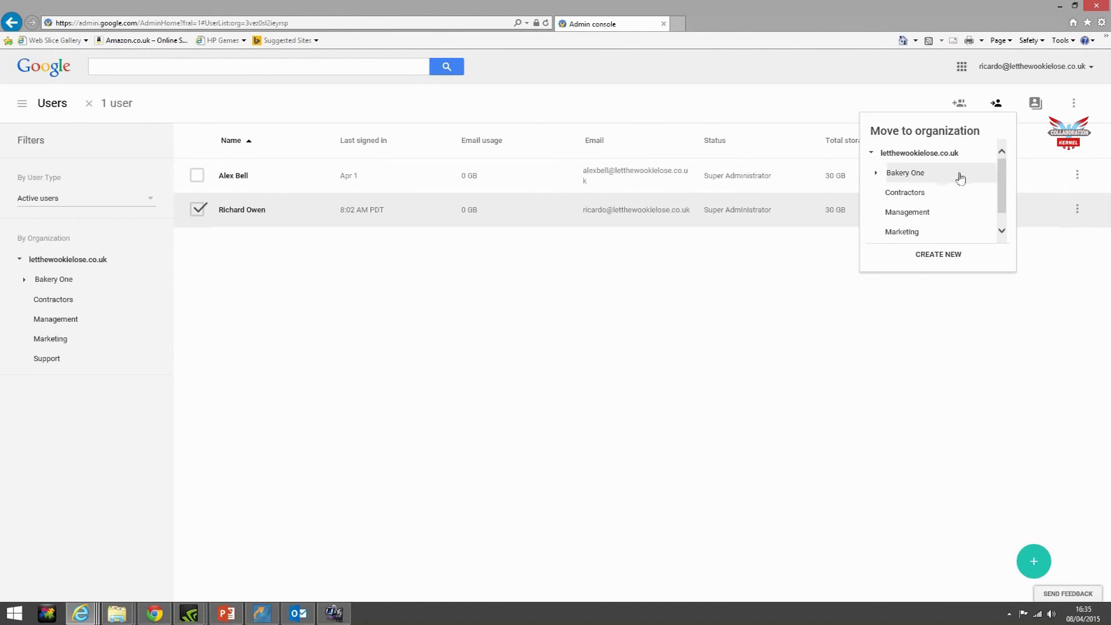
left_click(926, 212)
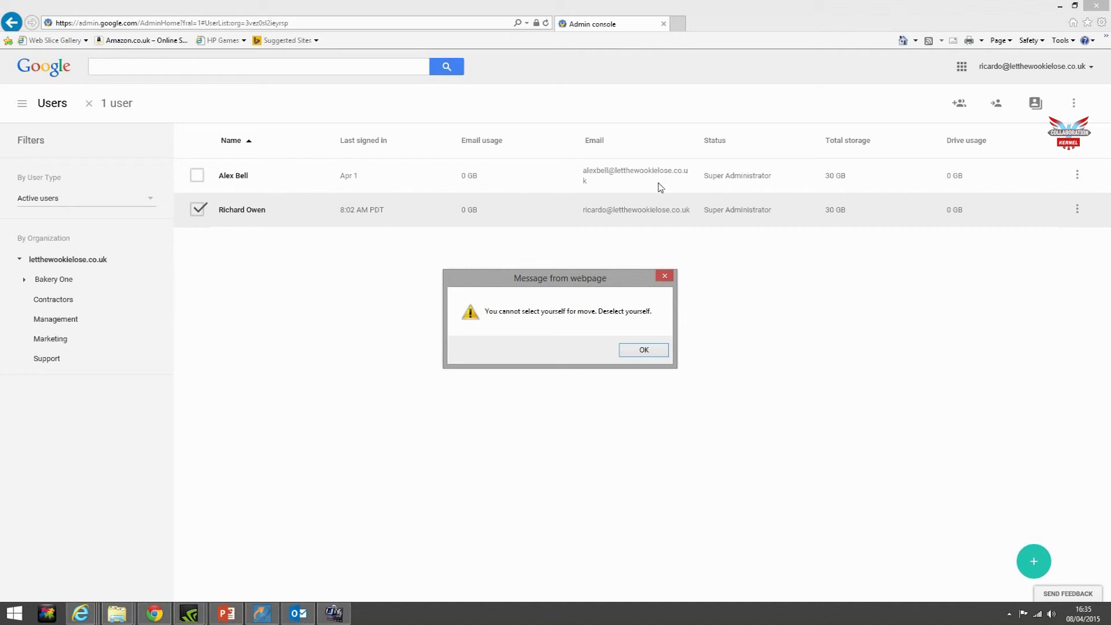
left_click(651, 352)
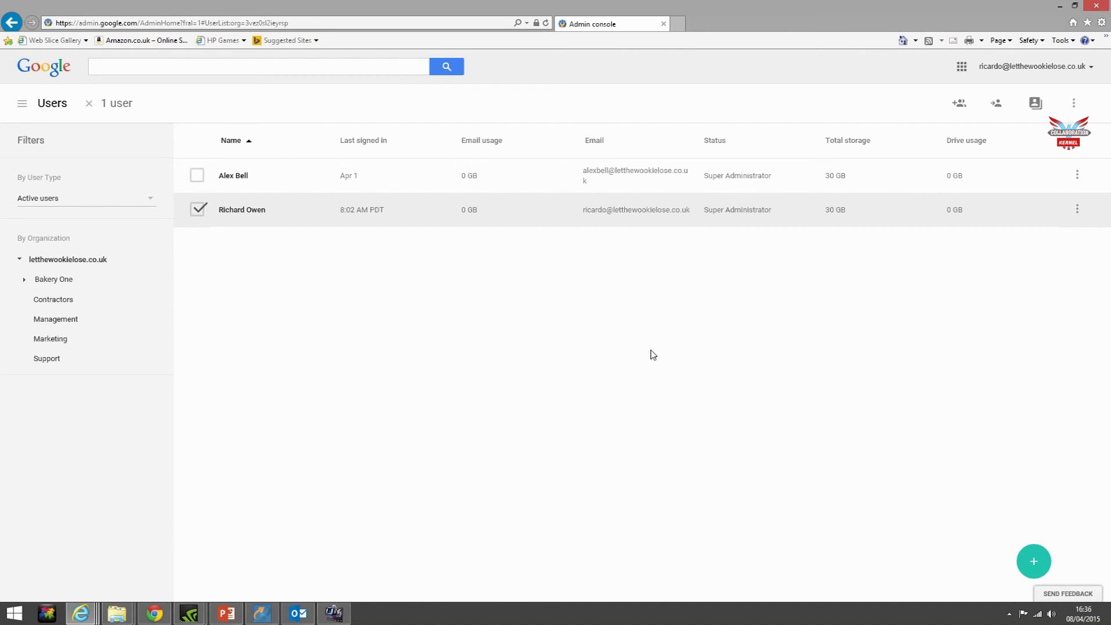
left_click(202, 211)
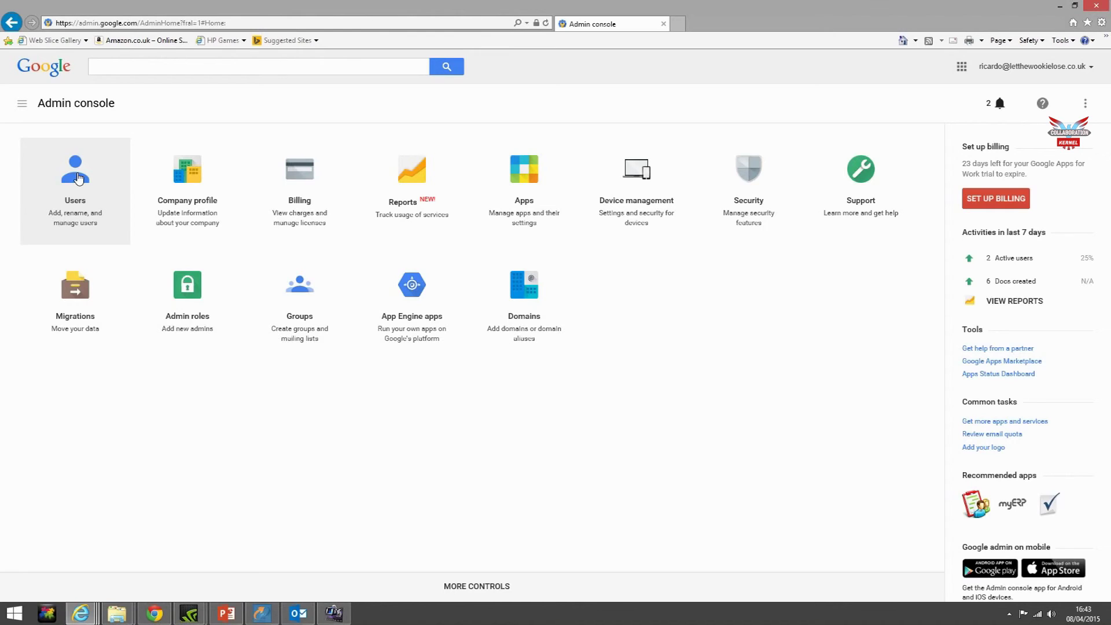
Step: Show the Users list filtered to Flour Delivery under Bakery One, which has no active users
left_click(79, 178)
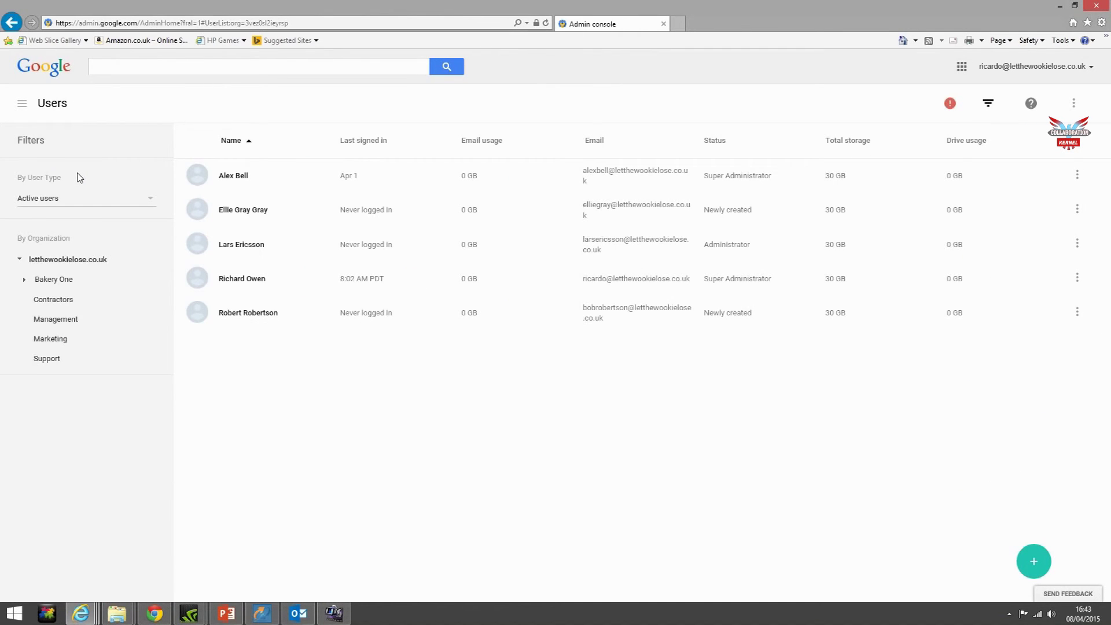
left_click(25, 280)
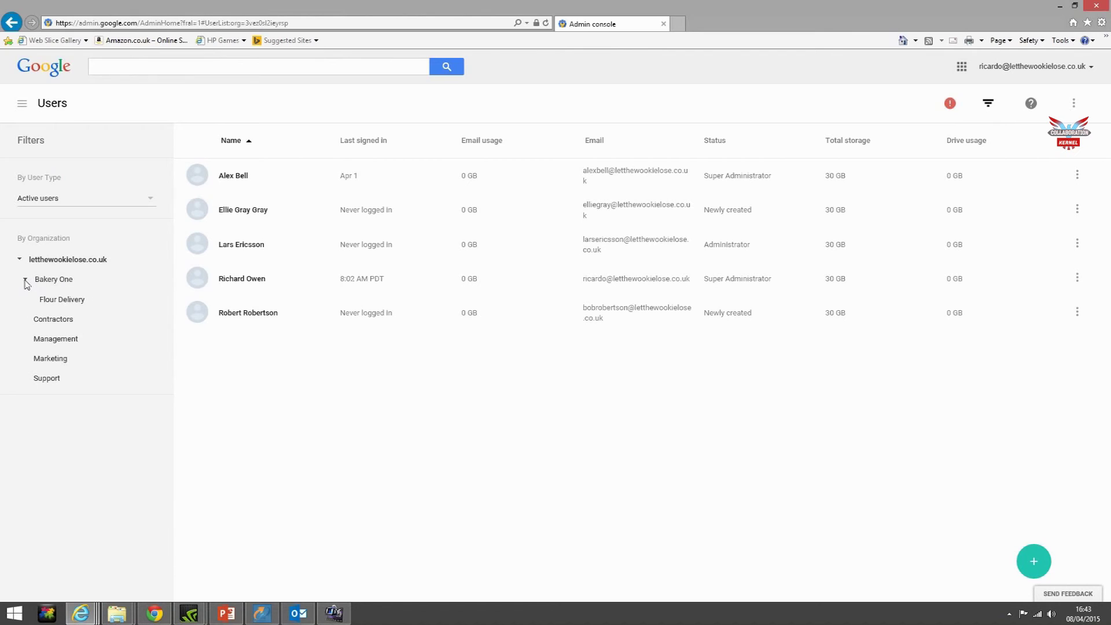
left_click(63, 300)
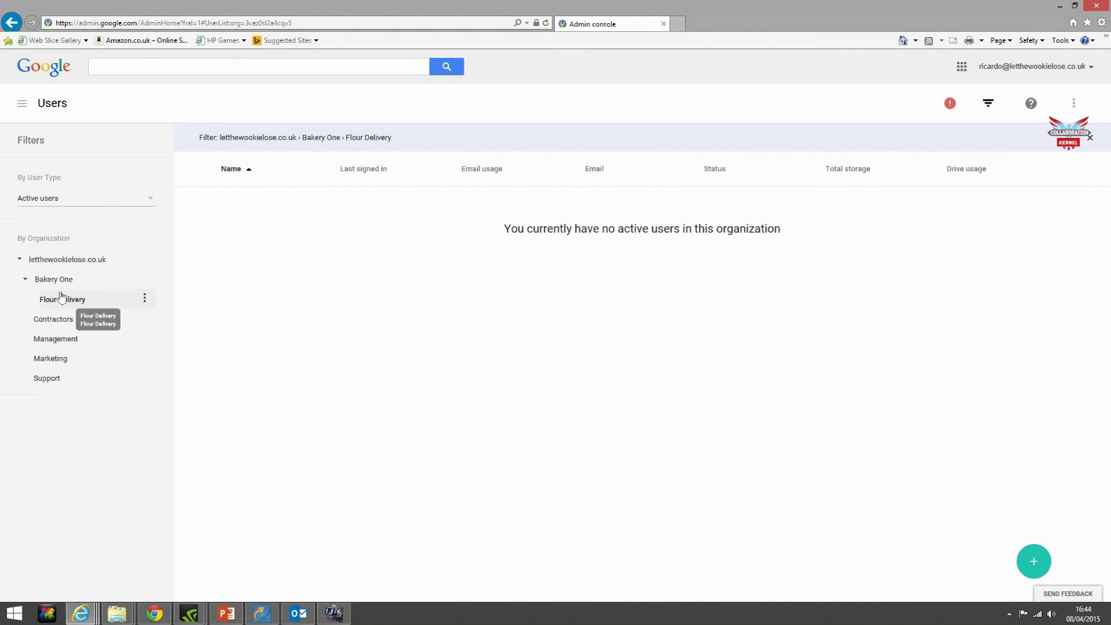
Step: Move Bakery One's only user into Flour Delivery, then verify Bakery One shows no active users
left_click(59, 284)
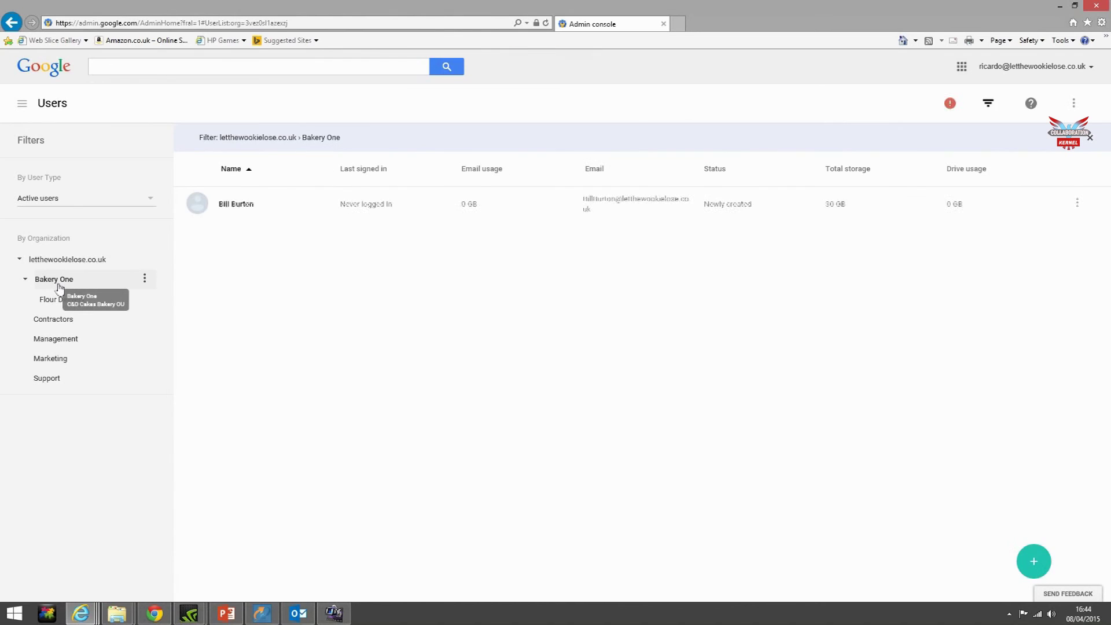
left_click(197, 204)
left_click(994, 105)
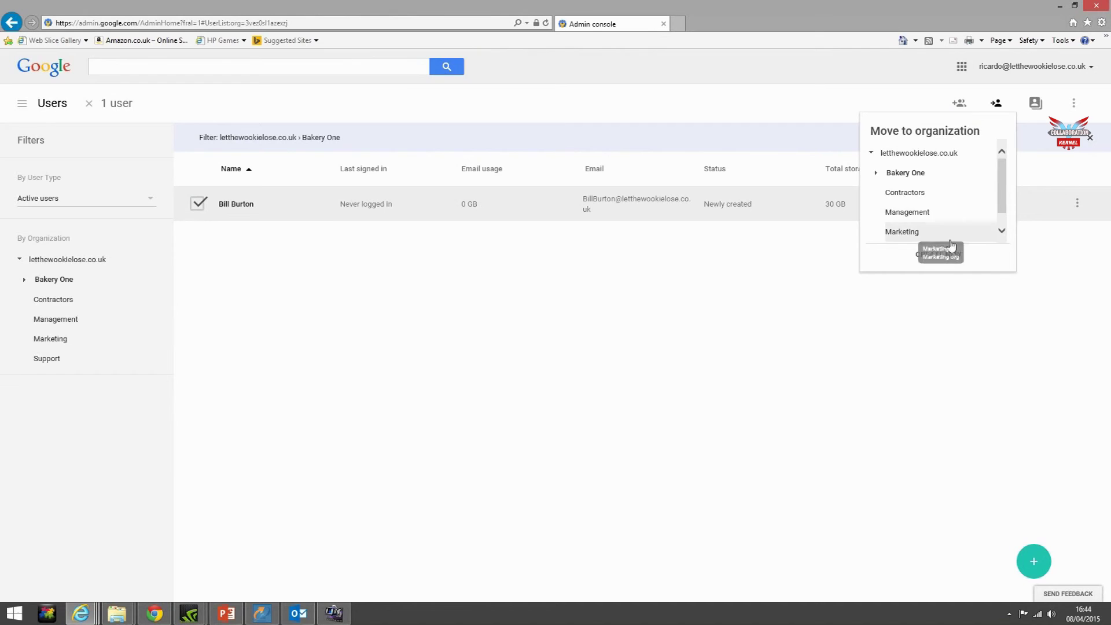
left_click(880, 173)
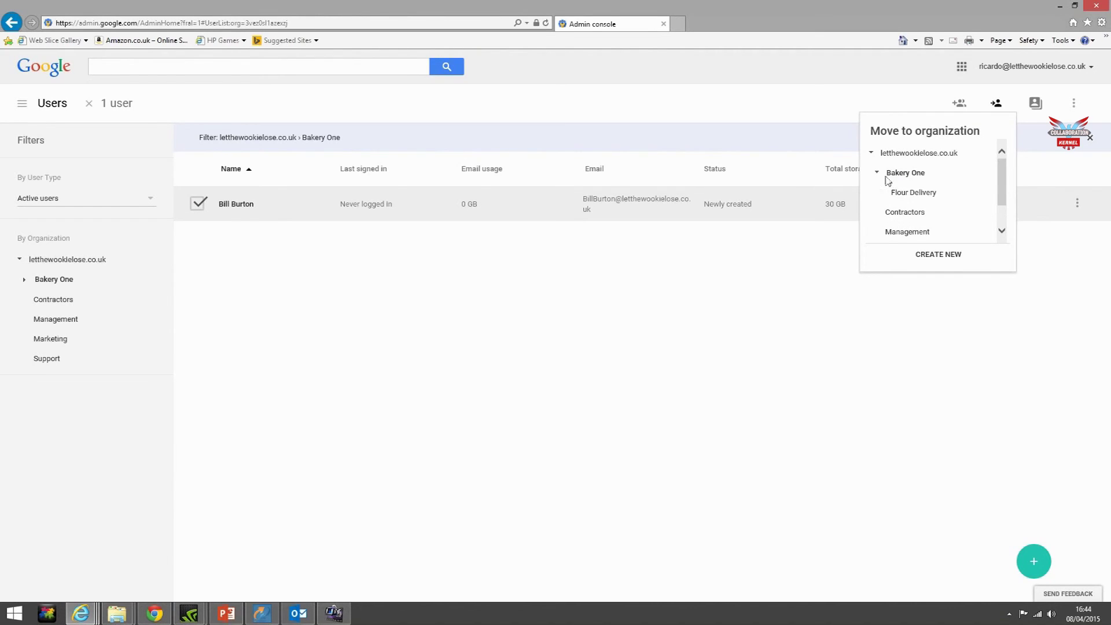
left_click(905, 193)
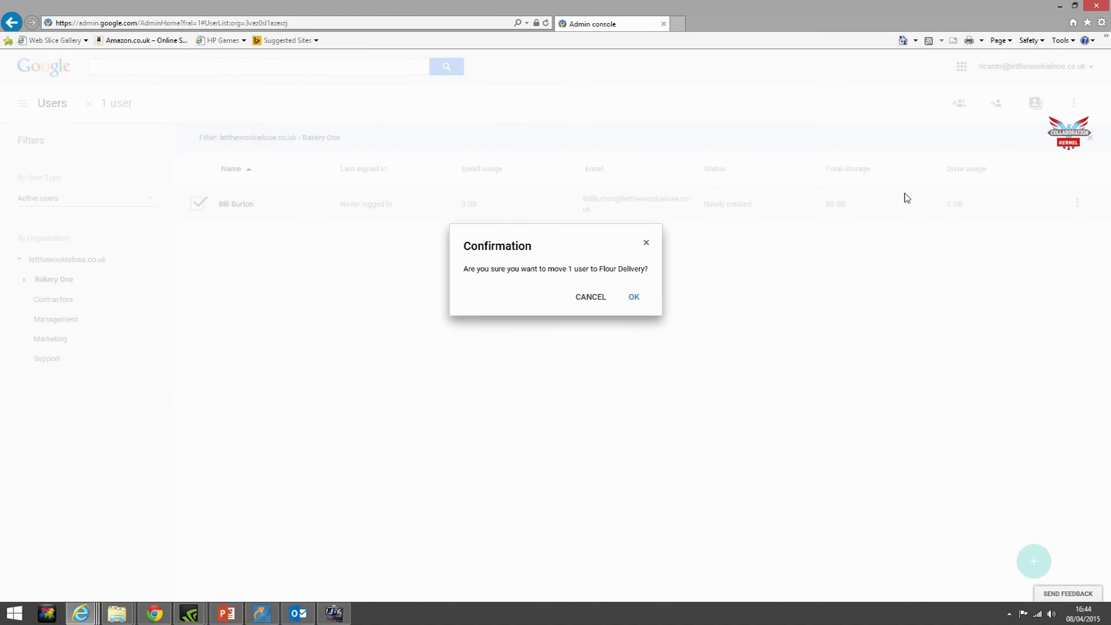
left_click(634, 297)
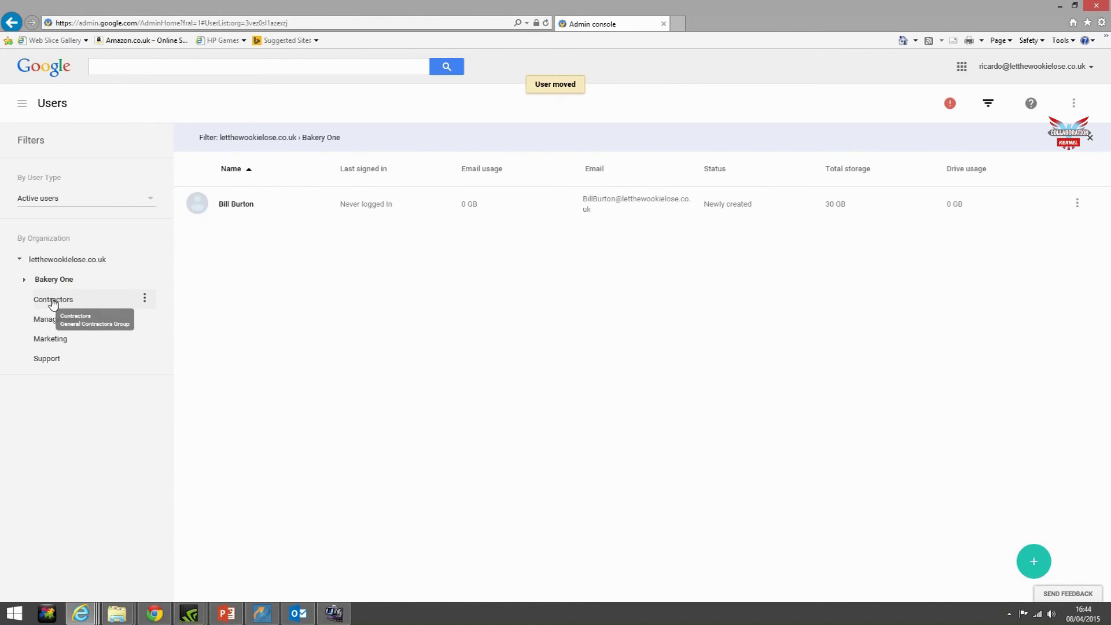
left_click(52, 300)
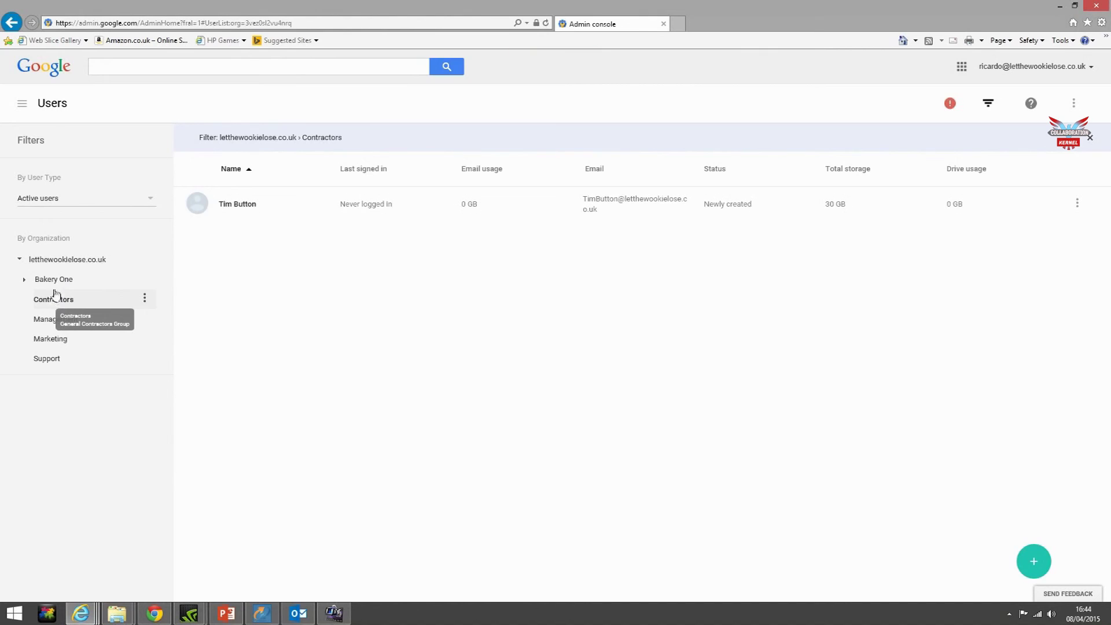
left_click(53, 279)
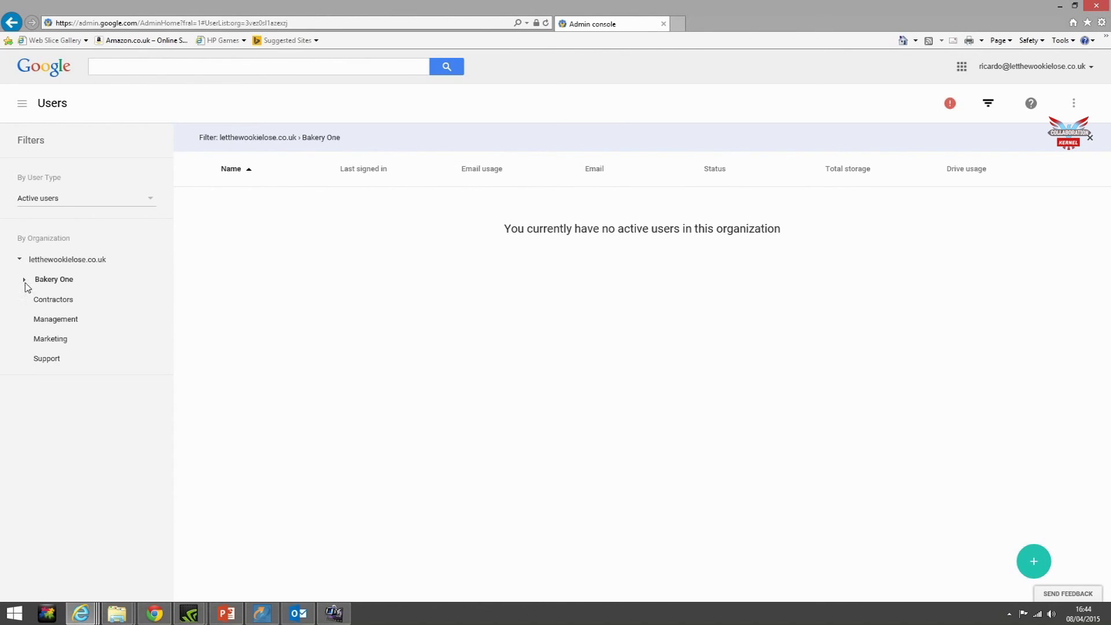
Step: Attempt Delete organization on Flour Delivery, which fails because it still contains a user
left_click(25, 281)
left_click(43, 300)
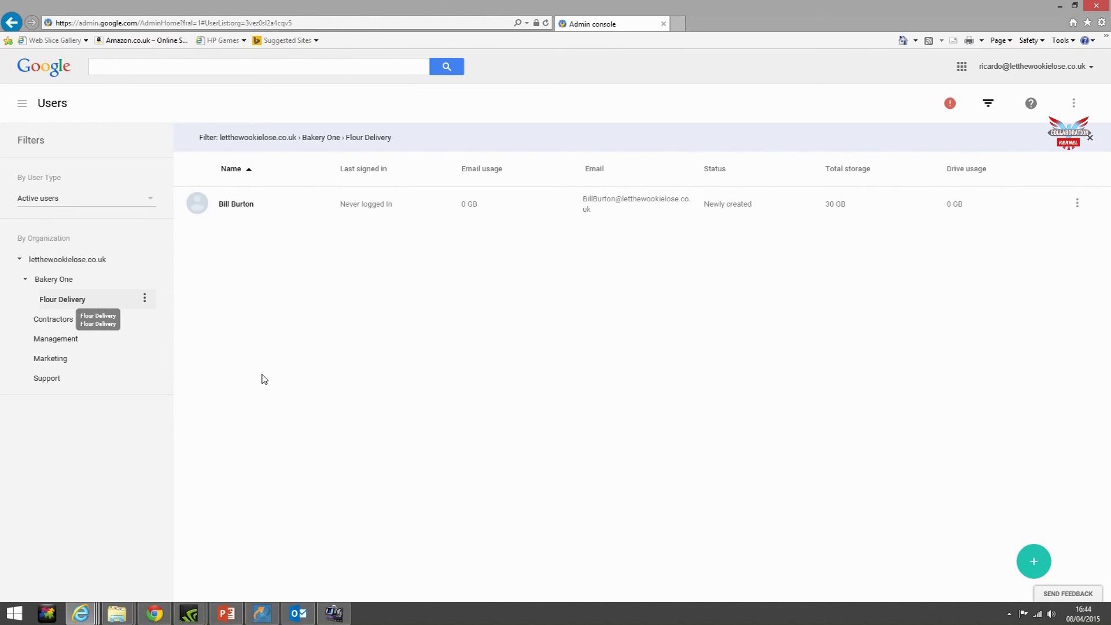
left_click(145, 298)
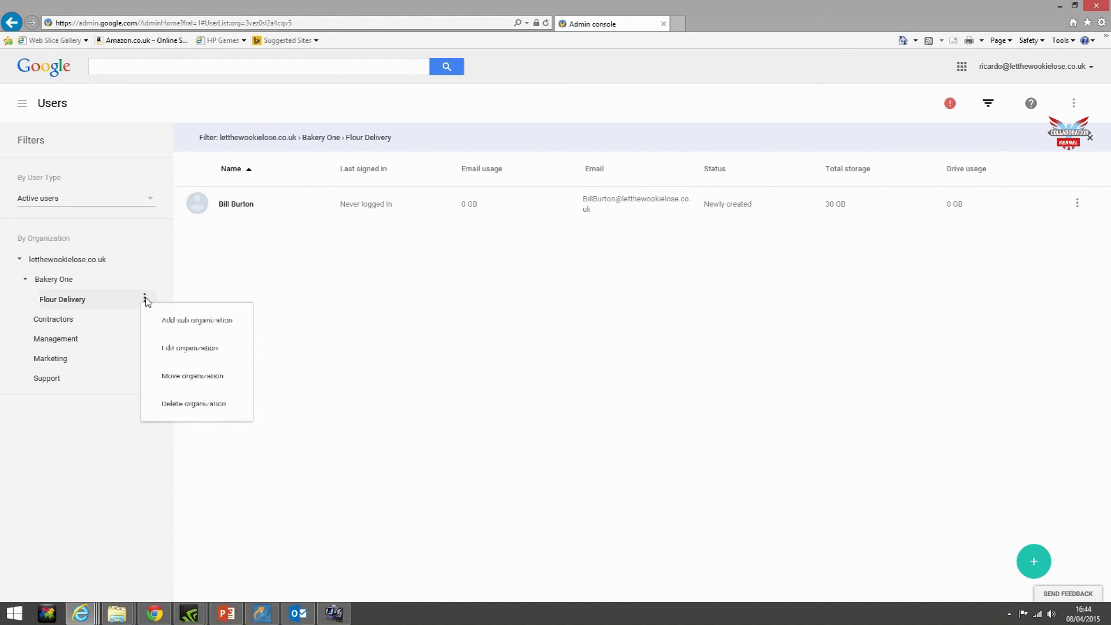
left_click(191, 404)
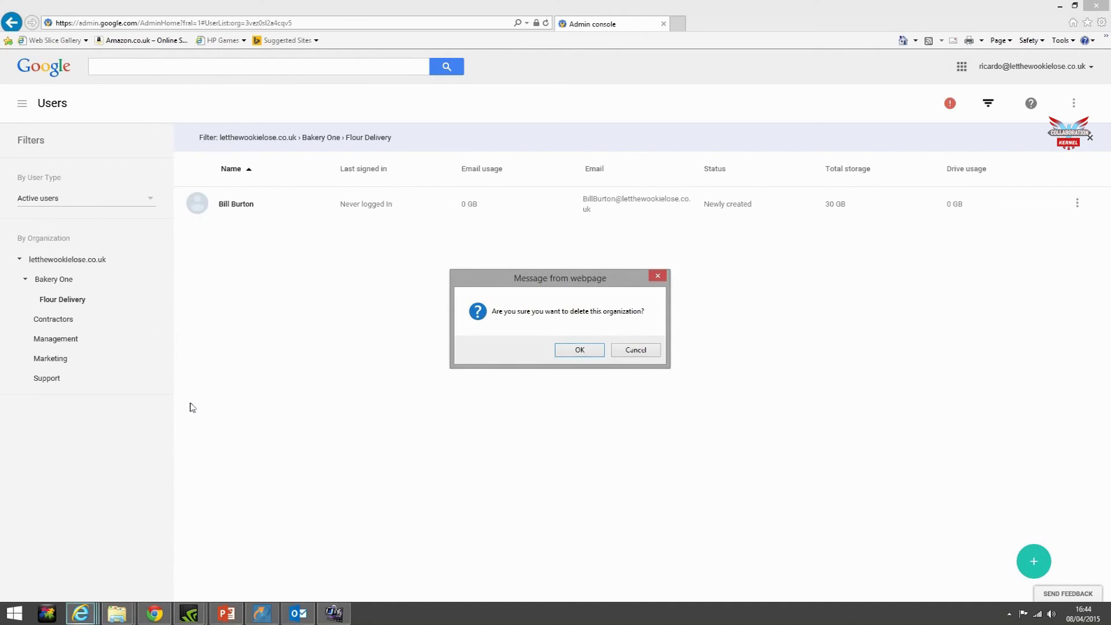
left_click(581, 358)
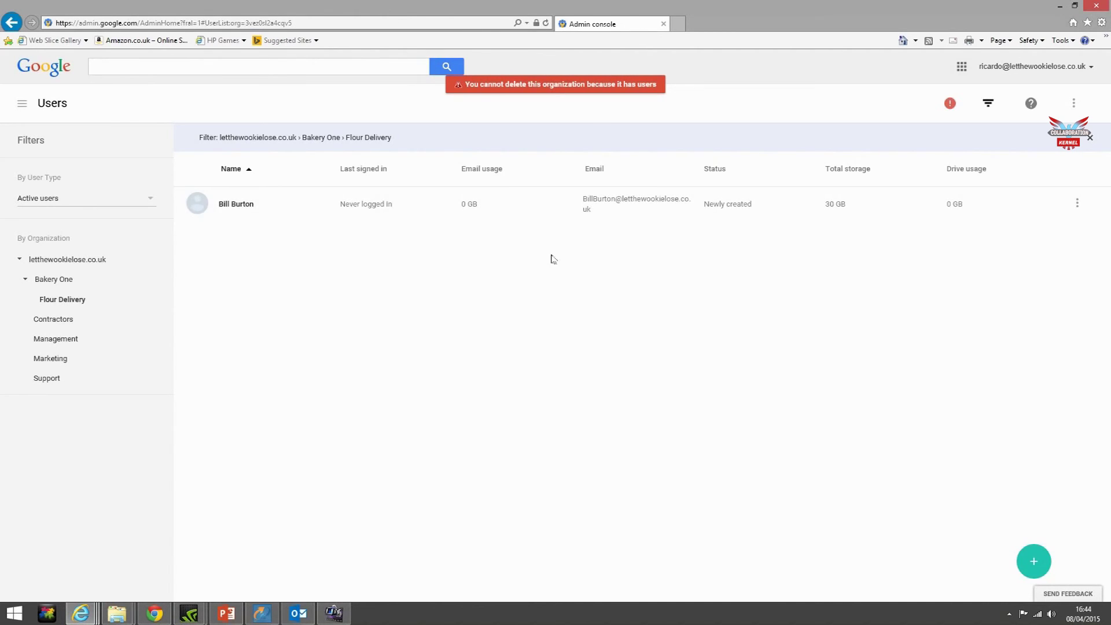
Step: Move Flour Delivery's single user back into Bakery One
left_click(197, 204)
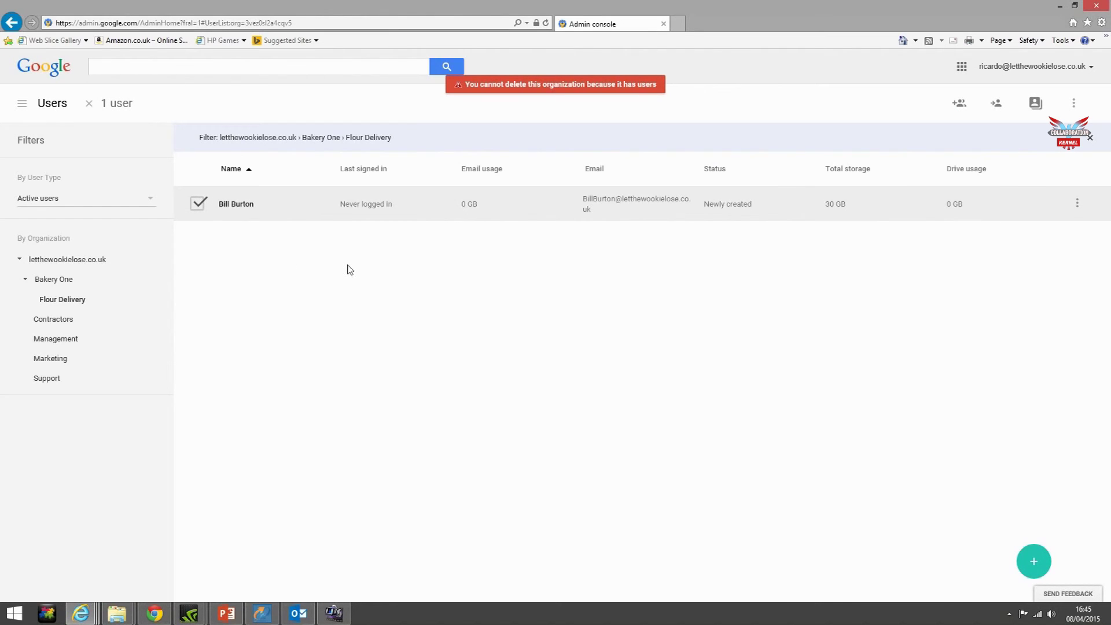
left_click(995, 104)
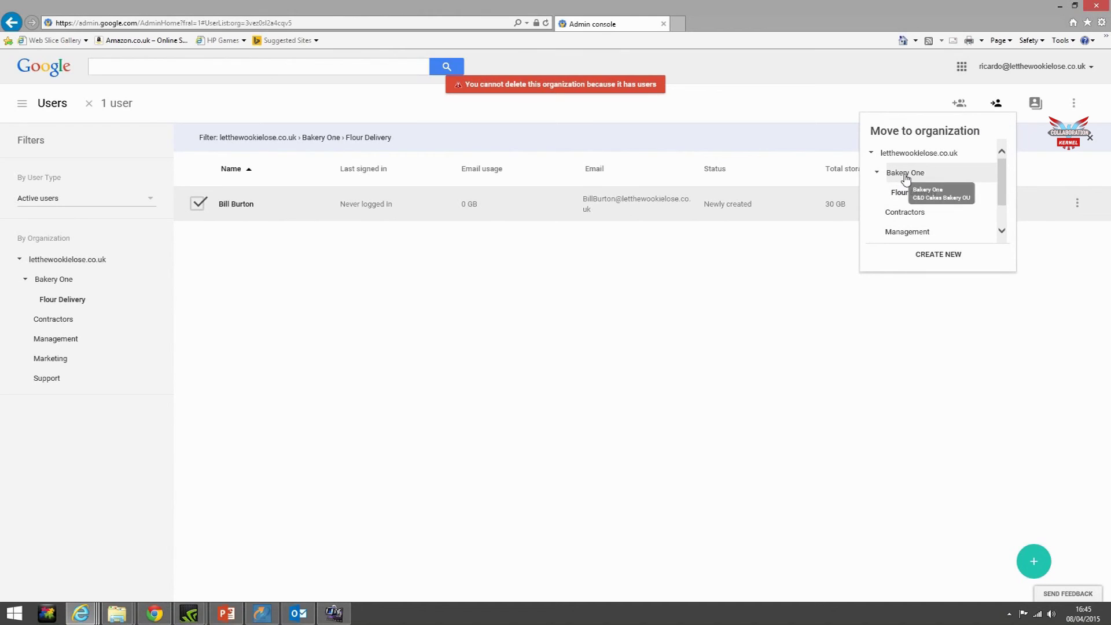
left_click(906, 175)
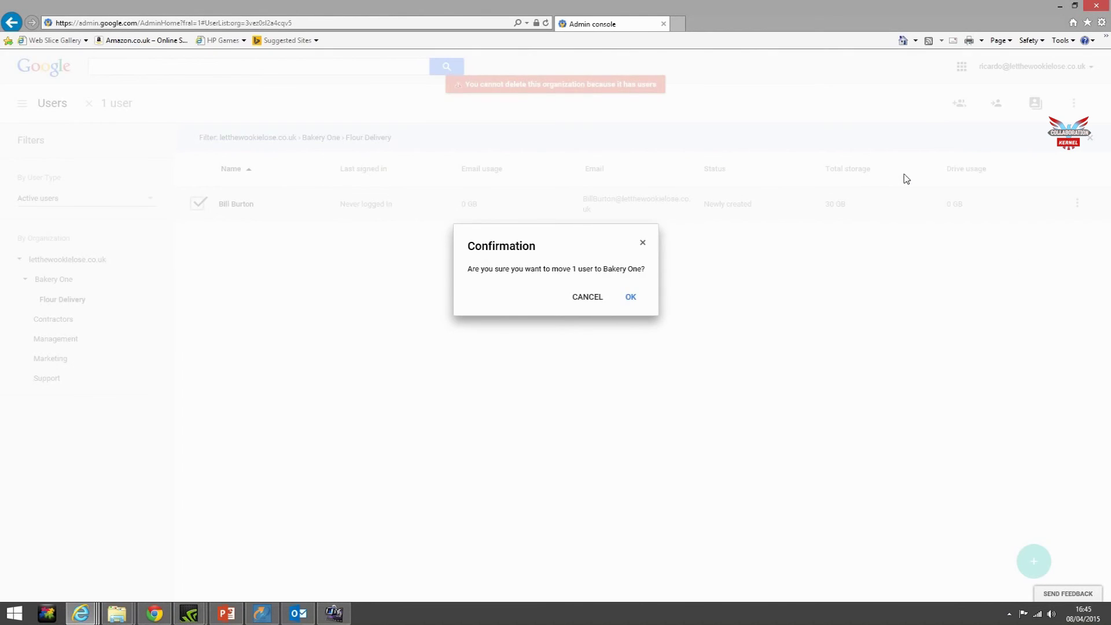
left_click(630, 297)
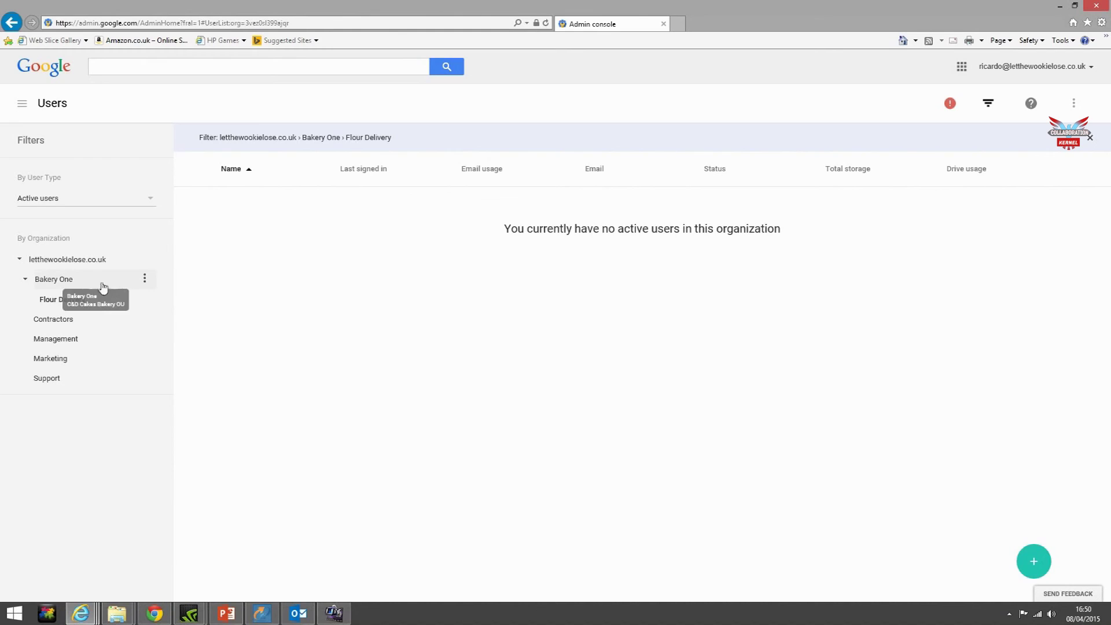
Step: Verify Flour Delivery is empty, then delete the Flour Delivery organization and confirm
left_click(75, 283)
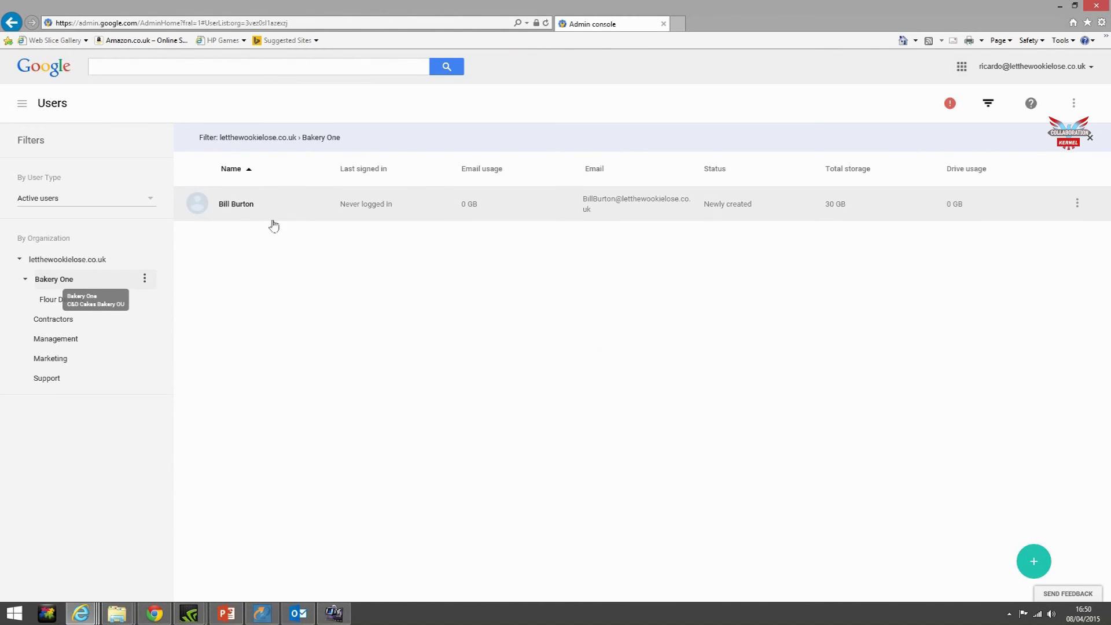
left_click(52, 301)
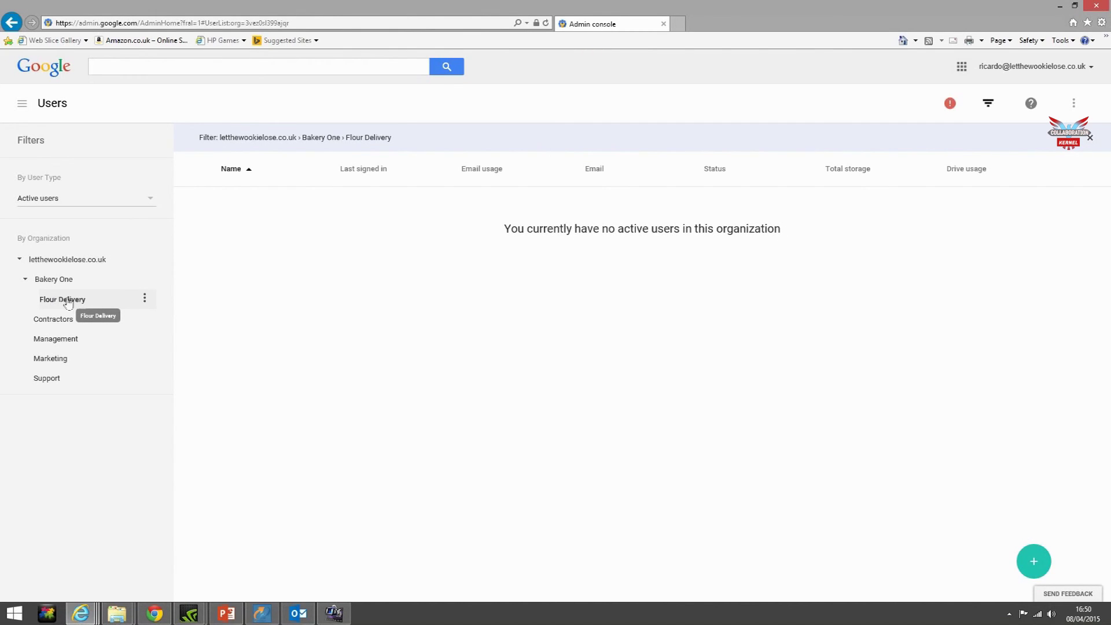
left_click(144, 300)
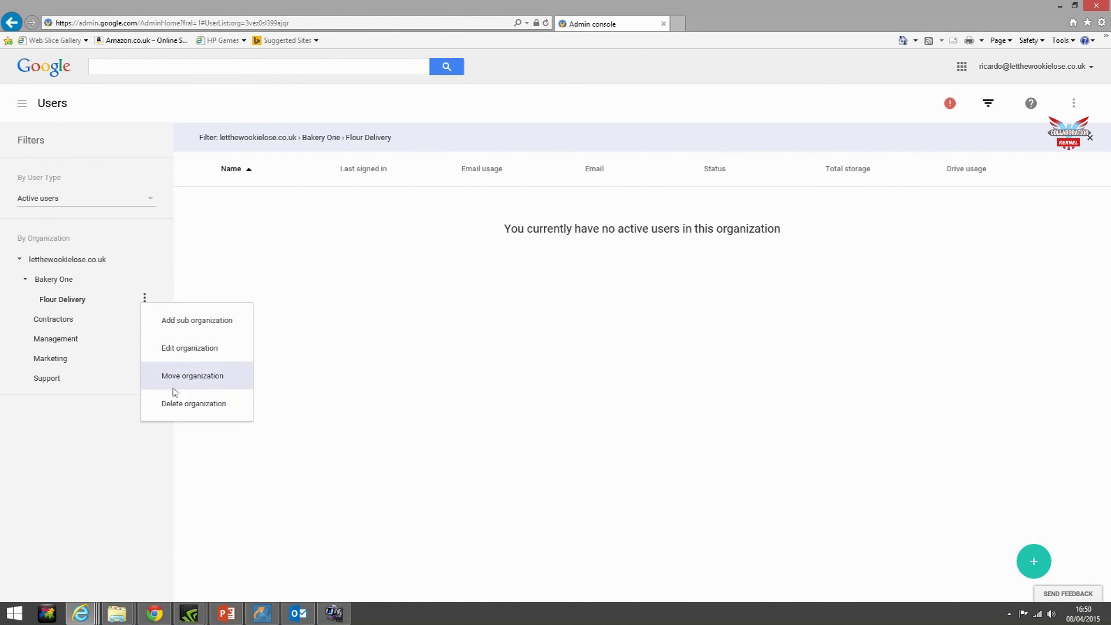
left_click(181, 405)
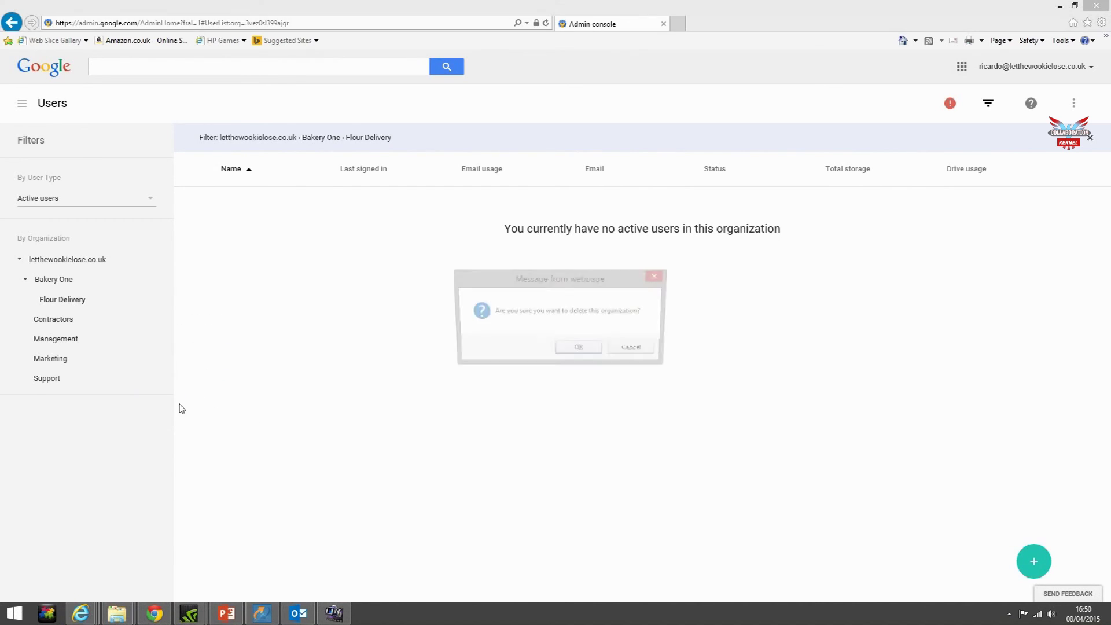
left_click(578, 349)
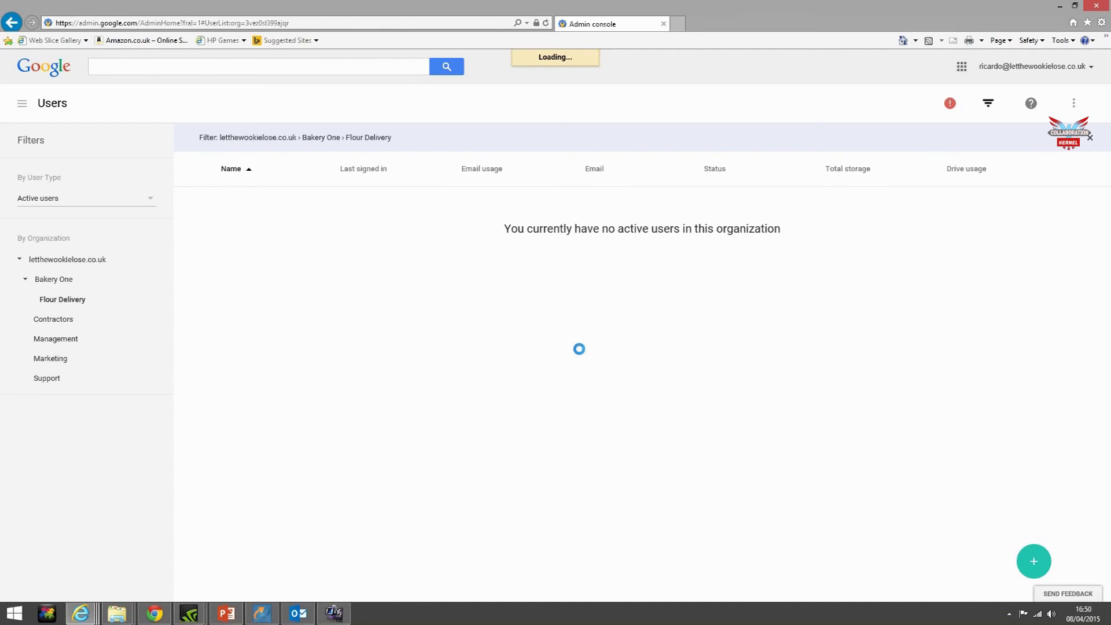